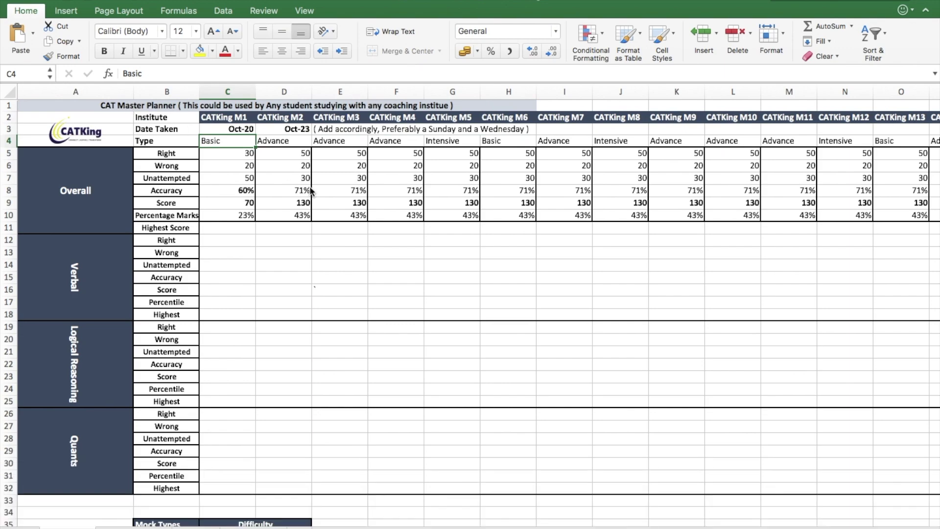
# - Review the CAT Master Planner with its guidelines, the important chapters sheet, and the Topics to Conquer for CAT sheet
pyautogui.scroll(-8, 313, 186)
pyautogui.scroll(10, 449, 298)
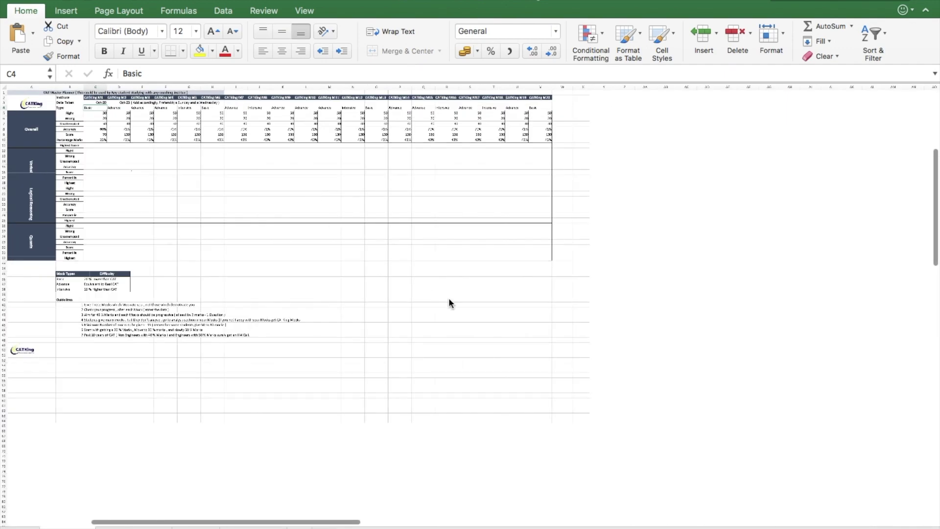
pyautogui.hscroll(-10, 138, 523)
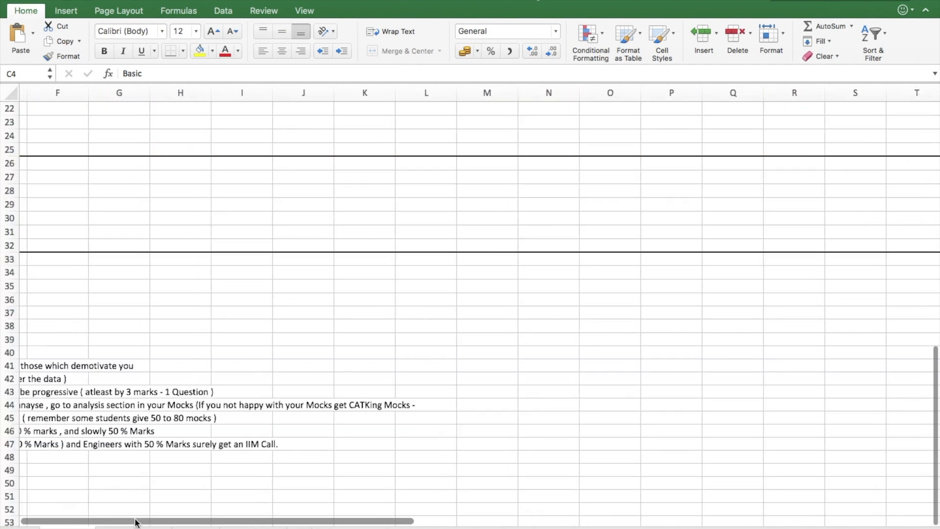
pyautogui.scroll(7, 149, 389)
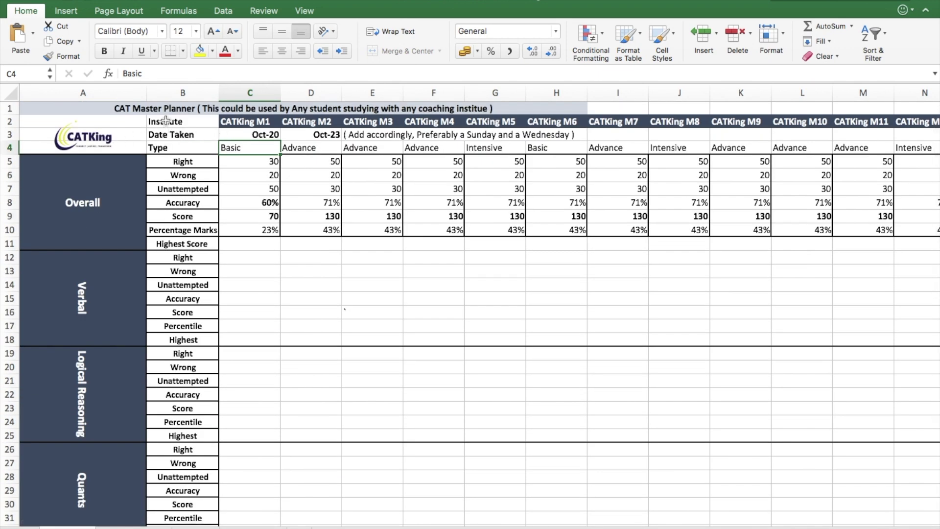
pyautogui.click(163, 125)
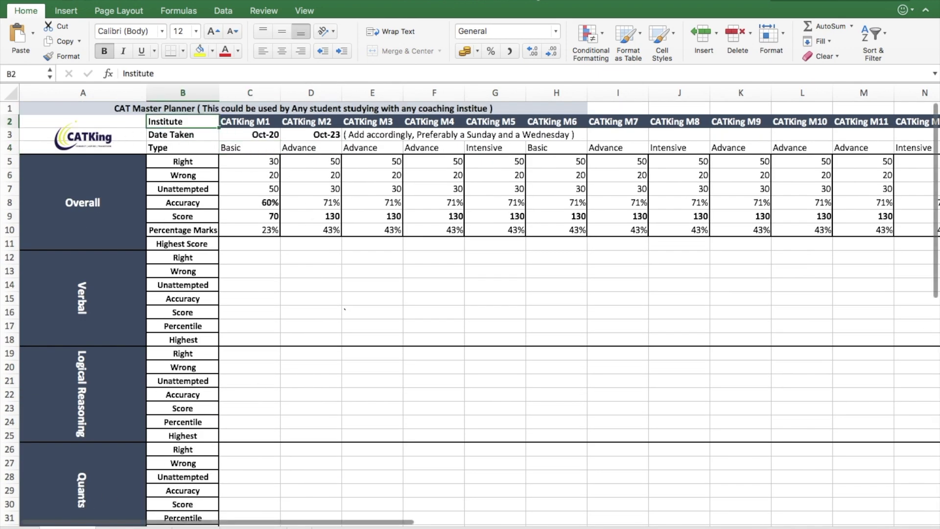
pyautogui.hotkey('ctrl', 'pagedown')
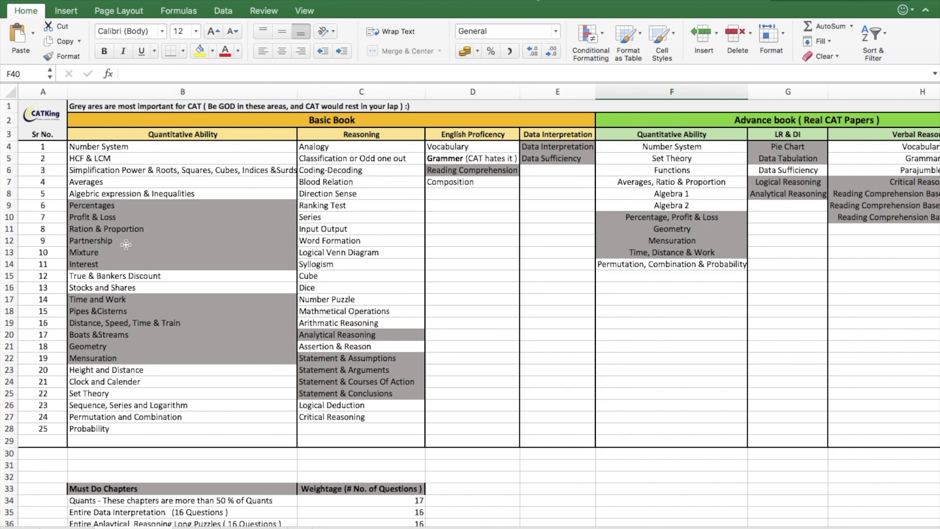
pyautogui.hotkey('ctrl', 'pageup')
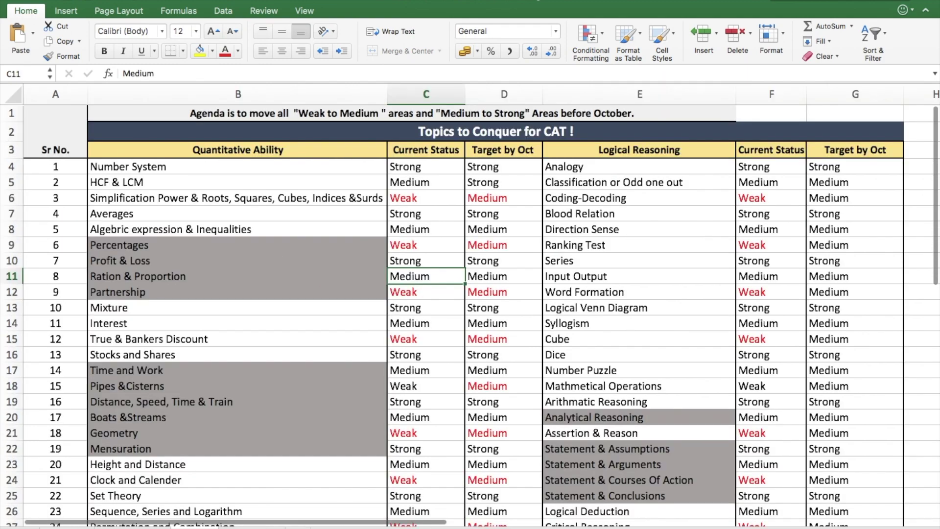
pyautogui.scroll(-5, 264, 339)
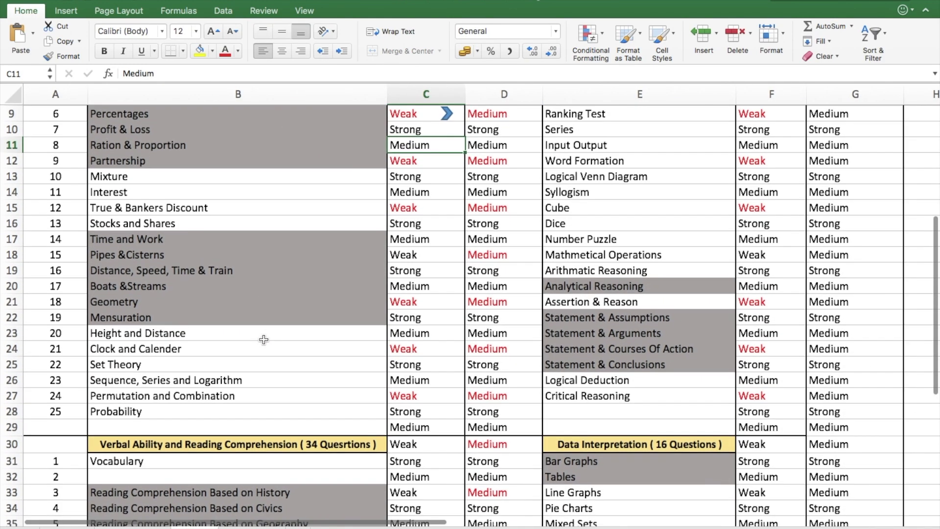
pyautogui.scroll(5, 263, 339)
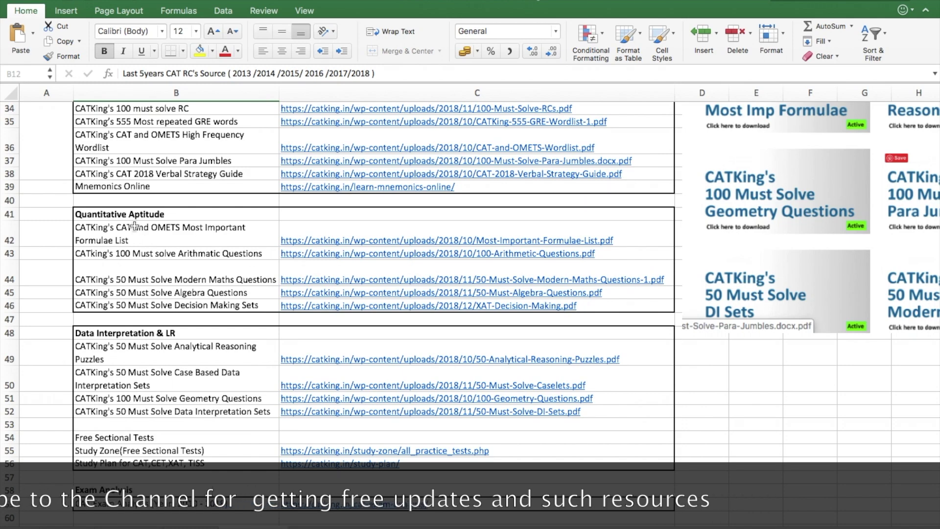
# - Look at the Quantitative Aptitude resources in the study links sheet and return to the CAT Master Planner sheet
pyautogui.click(175, 230)
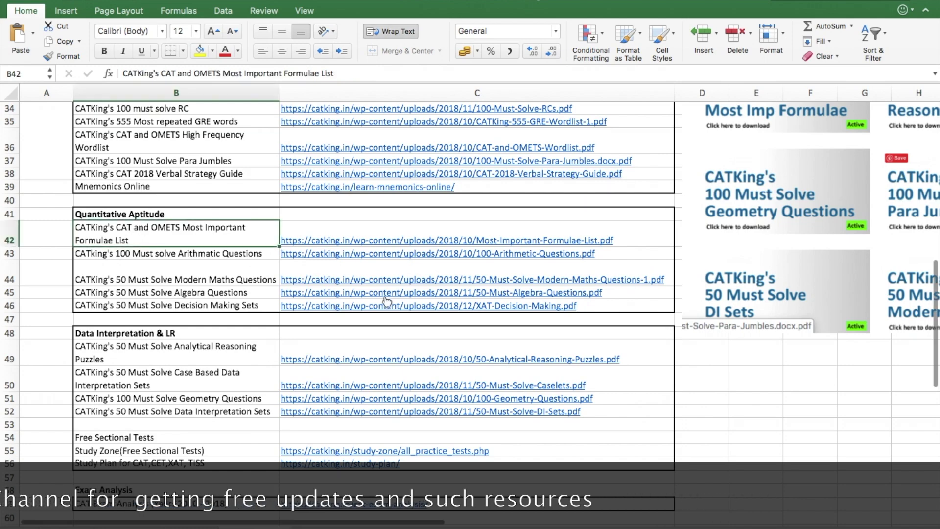
pyautogui.click(172, 259)
pyautogui.scroll(10, 171, 259)
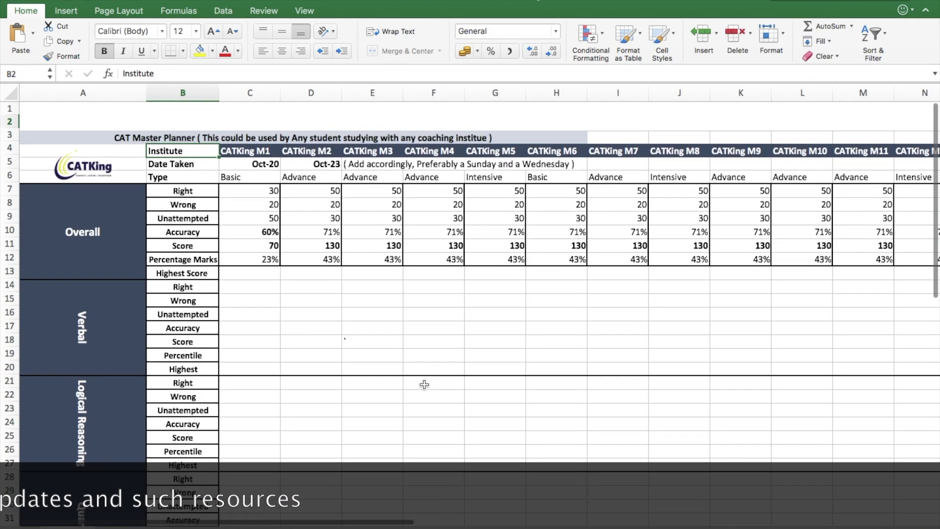
pyautogui.scroll(-2, 424, 385)
pyautogui.click(339, 350)
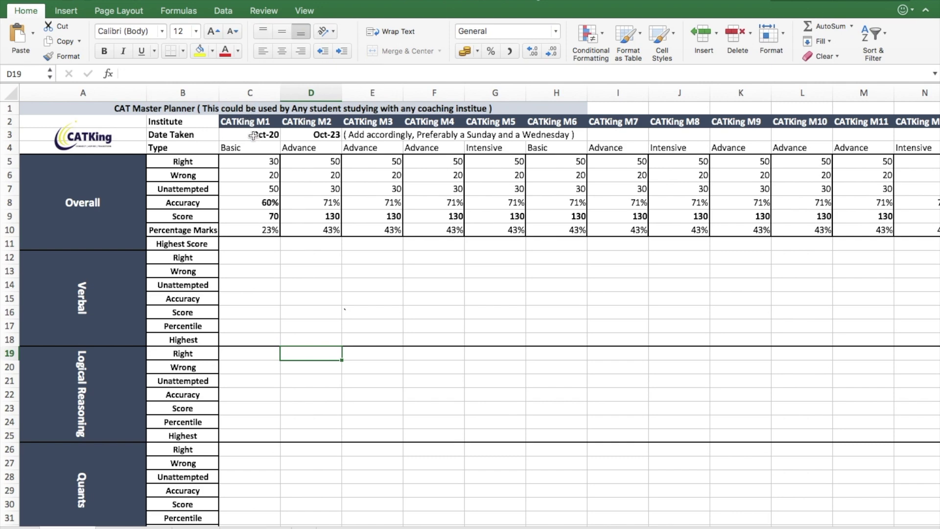
# - Check the Date Taken entries for CATKing M1 and M2 and the M2 score formula
pyautogui.moveTo(253, 135); pyautogui.dragTo(337, 134)
pyautogui.click(291, 221)
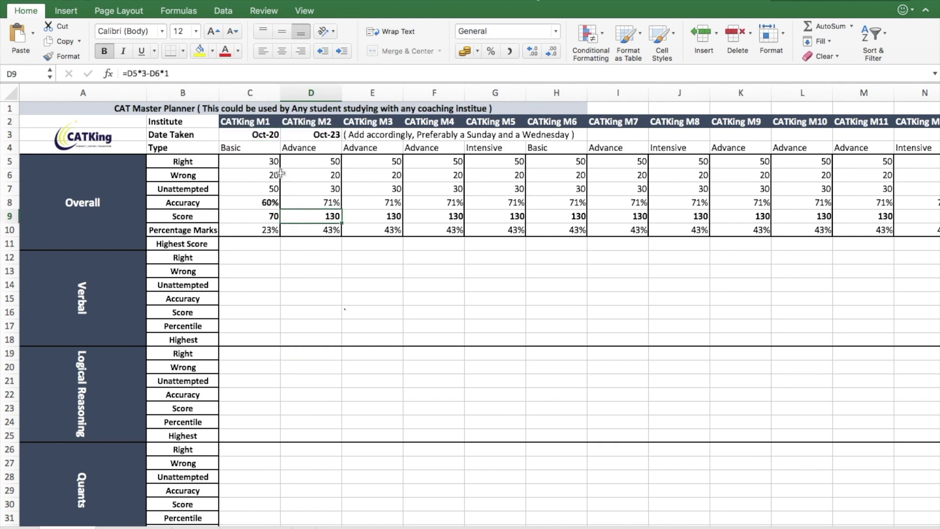
pyautogui.click(250, 134)
pyautogui.moveTo(250, 134)
pyautogui.mouseDown()
pyautogui.moveTo(320, 134)
pyautogui.moveTo(263, 136)
pyautogui.mouseUp()
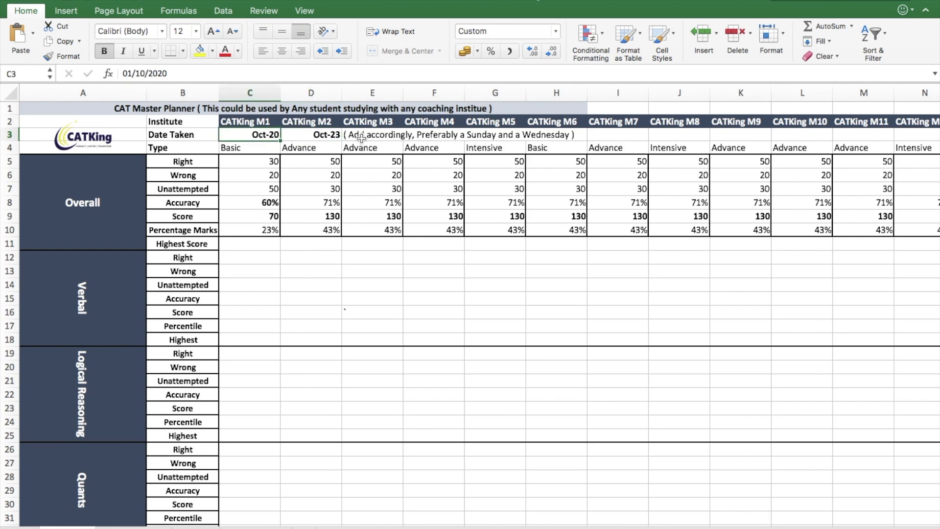
# - Make the words "Sunday and a Wednesday )" bold in the note in cell E3
pyautogui.click(461, 137)
pyautogui.click(357, 141)
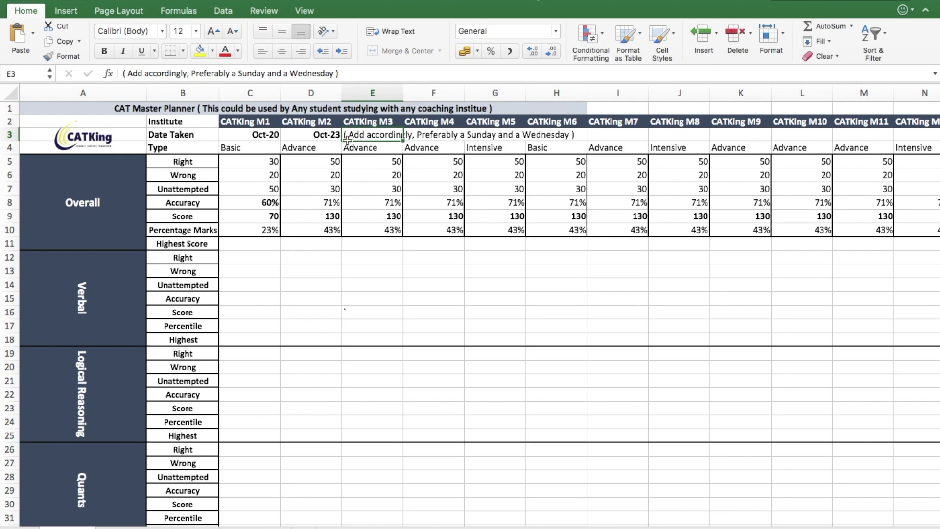
pyautogui.doubleClick(365, 135)
pyautogui.moveTo(468, 137); pyautogui.dragTo(578, 137)
pyautogui.press('super+b')
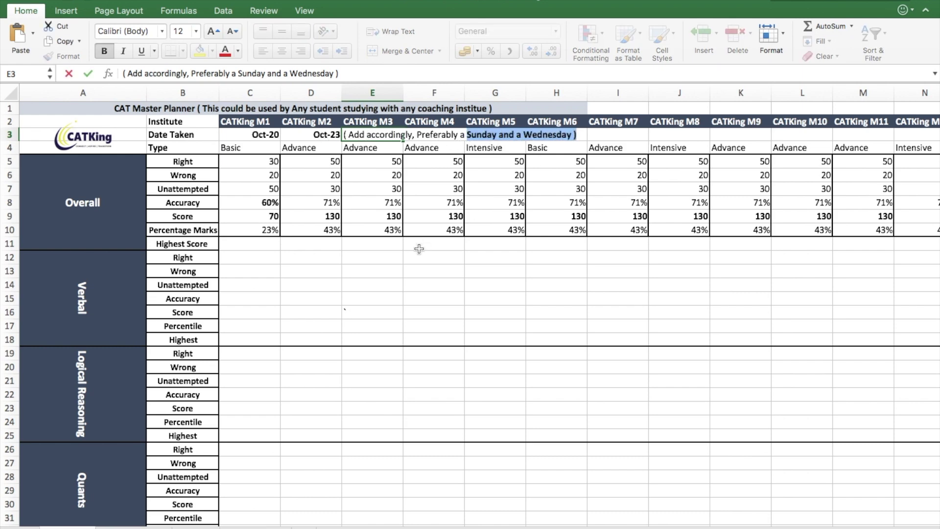
pyautogui.click(419, 248)
# - Try to change the CATKing M1 date taken to Jul-20, and undo the entry
pyautogui.click(264, 135)
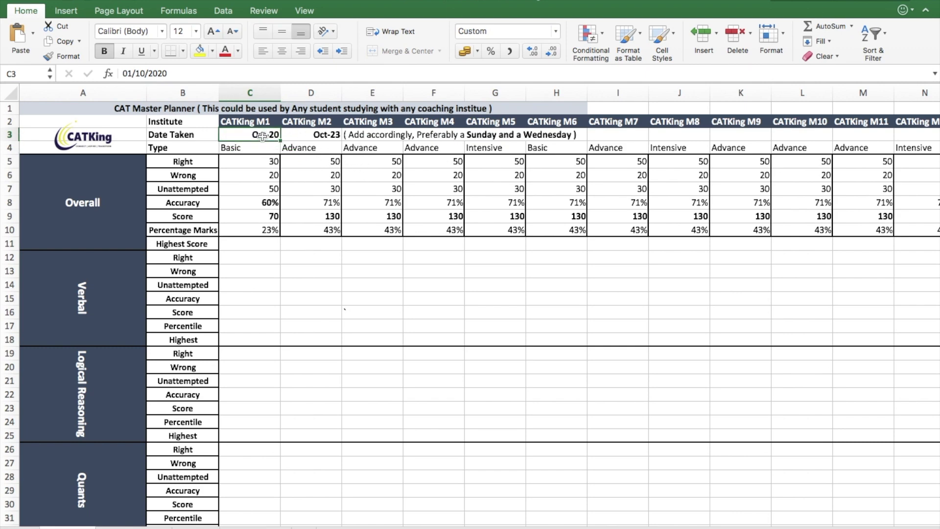
pyautogui.write('Jul-20')
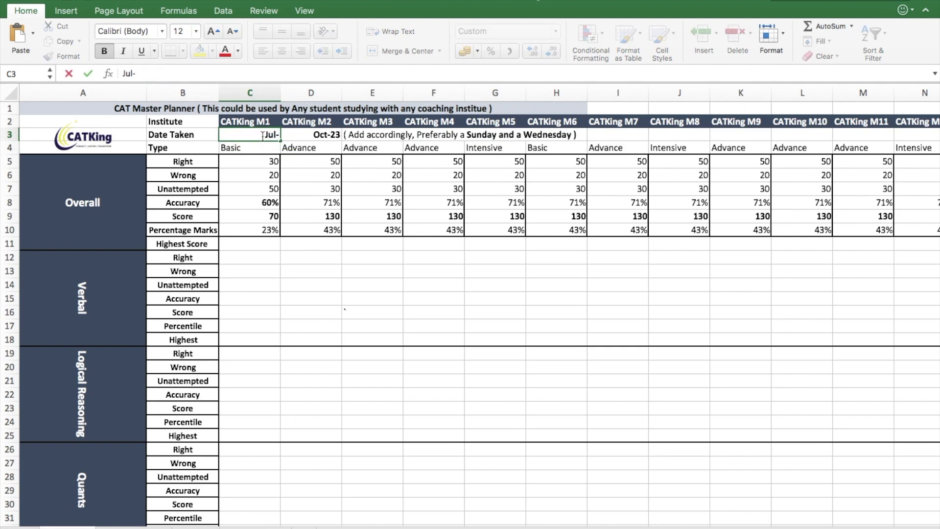
pyautogui.press('Return')
pyautogui.press('super+z')
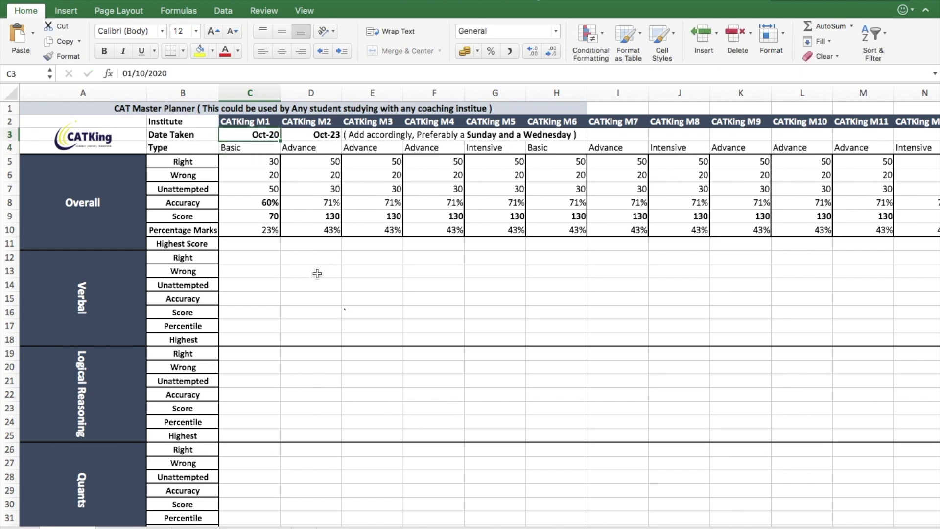
# - Inspect the CATKing M1 entries in the Overall section, from Right, Wrong and Unattempted to the Accuracy and Score formulas
pyautogui.click(311, 272)
pyautogui.click(112, 195)
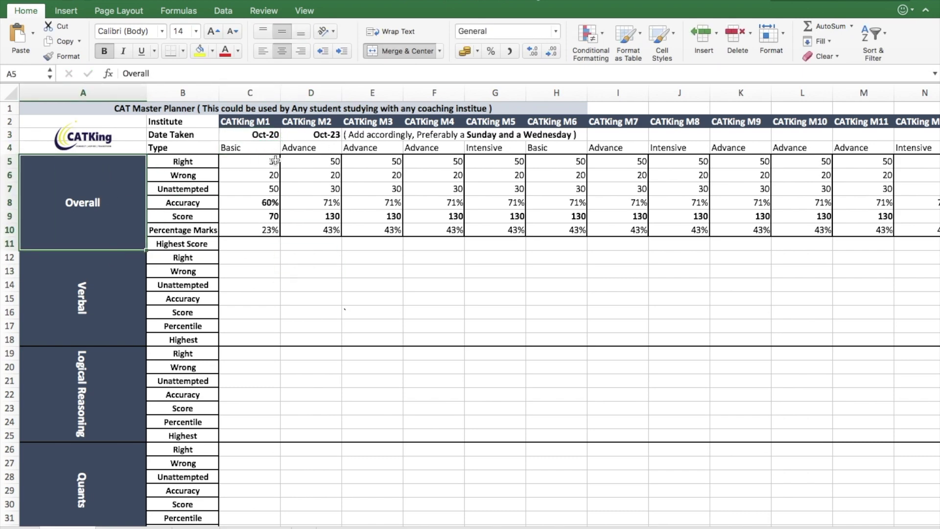
pyautogui.click(200, 162)
pyautogui.click(269, 161)
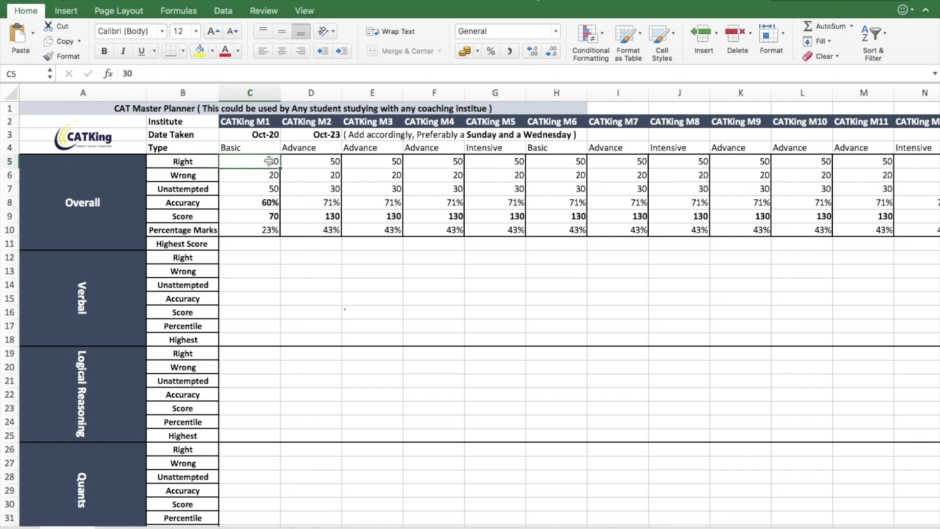
pyautogui.click(271, 177)
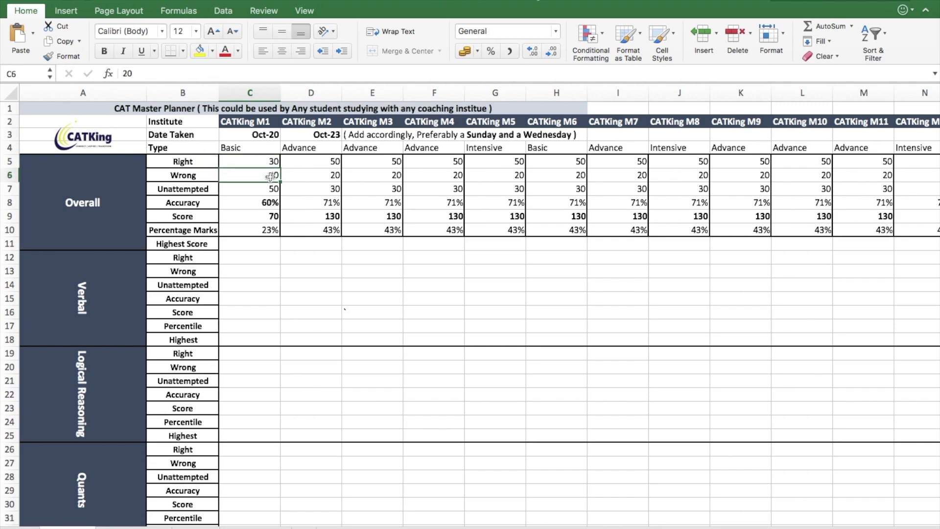
pyautogui.click(266, 192)
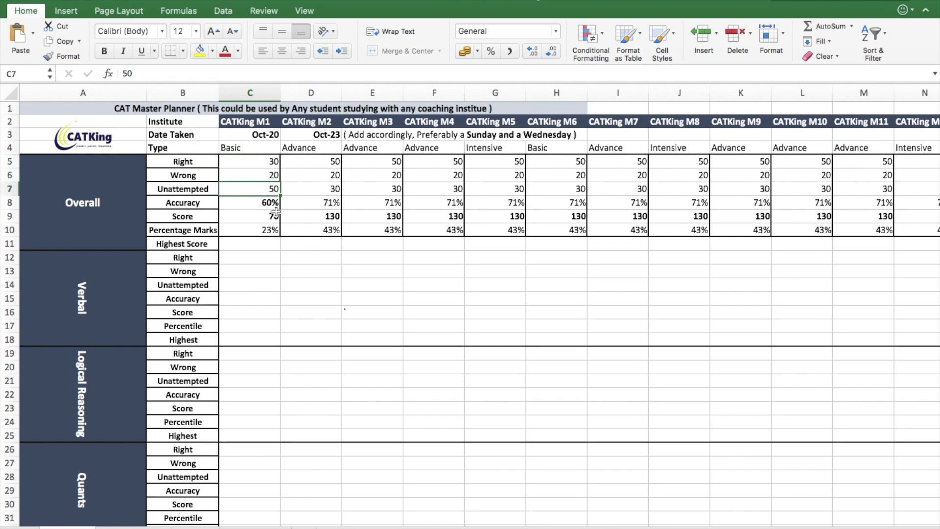
pyautogui.click(269, 203)
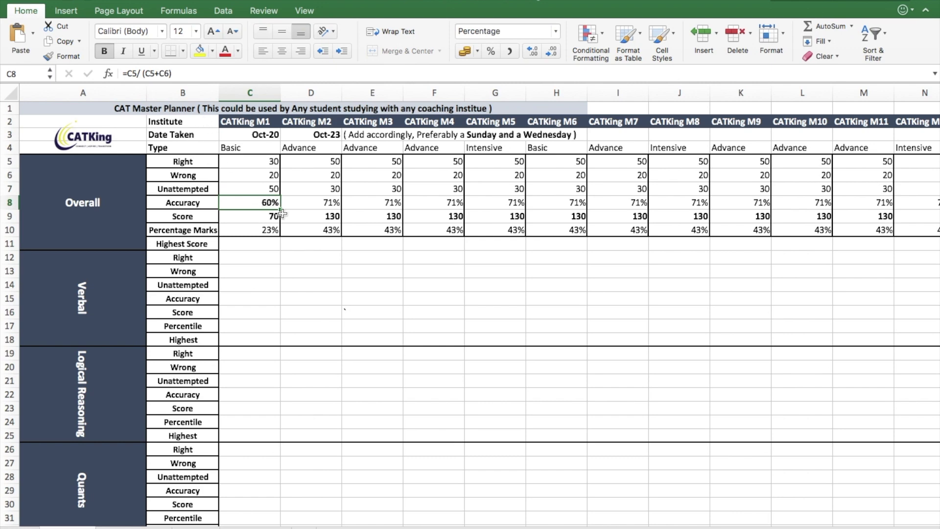
pyautogui.click(237, 220)
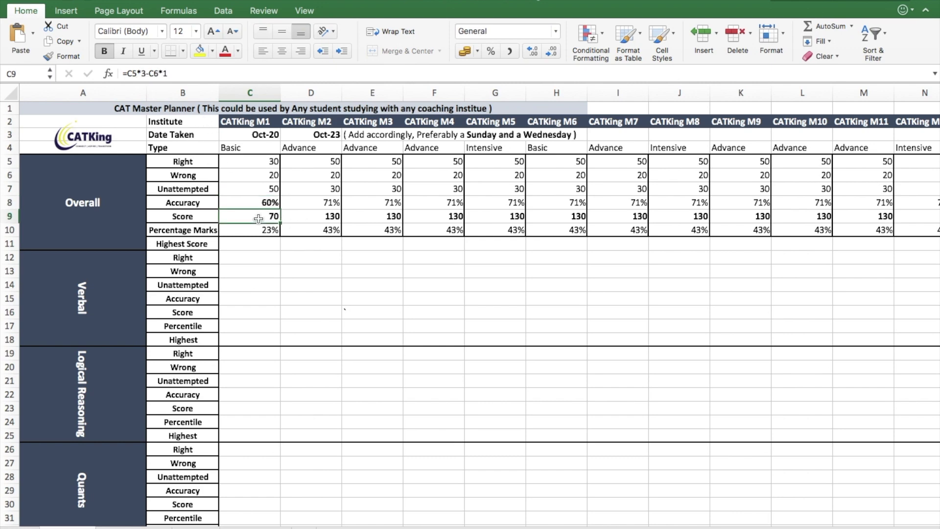
# - Check the Overall score formulas of the mocks from CATKing M2 to M6
pyautogui.click(324, 218)
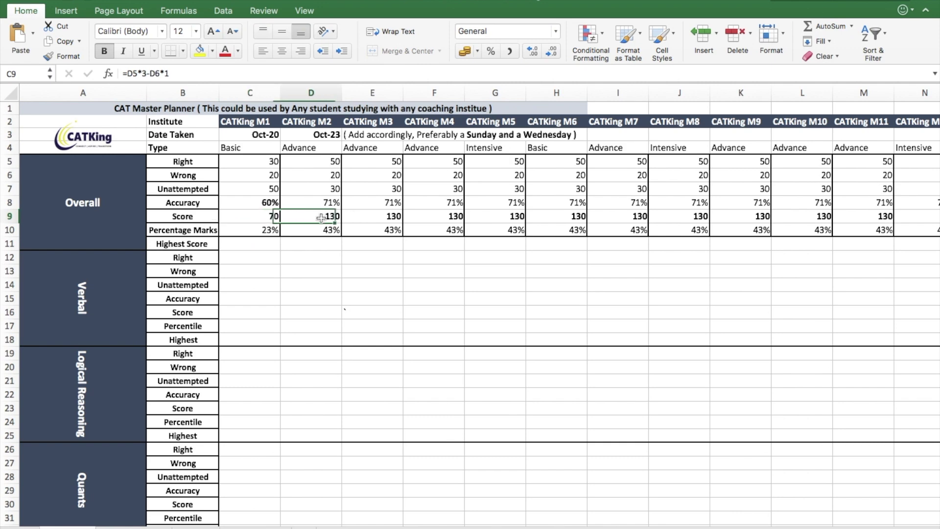
pyautogui.click(387, 218)
pyautogui.click(448, 219)
pyautogui.click(508, 218)
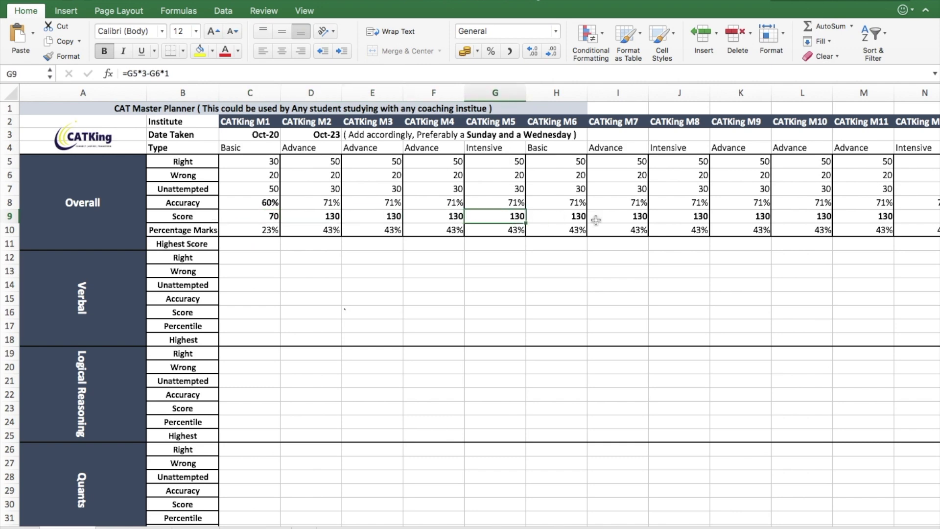
pyautogui.click(580, 219)
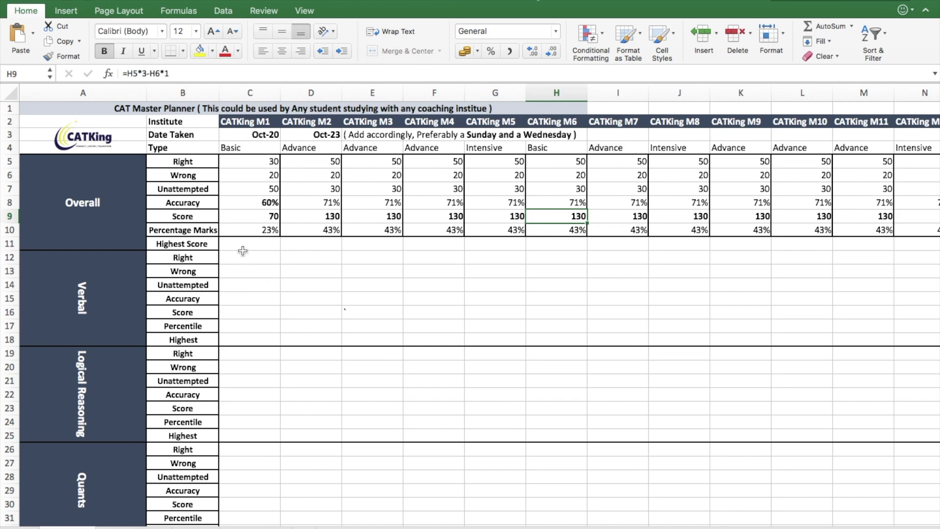
# - Examine the Overall Percentage Marks row across the mocks and the formula in its CATKing M1 cell
pyautogui.click(272, 230)
pyautogui.click(205, 230)
pyautogui.hotkey('shift', 'Right')
pyautogui.hotkey('shift', 'Right')
pyautogui.hotkey('shift', 'Right')
pyautogui.hotkey('shift', 'Right')
pyautogui.hotkey('shift', 'Right')
pyautogui.hotkey('shift', 'Right')
pyautogui.hotkey('shift', 'Right')
pyautogui.hotkey('shift', 'Right')
pyautogui.hotkey('shift', 'Right')
pyautogui.hotkey('shift', 'Right')
pyautogui.hotkey('shift', 'Right')
pyautogui.hotkey('shift', 'Right')
pyautogui.hotkey('shift', 'Right')
pyautogui.hotkey('shift', 'Right')
pyautogui.hotkey('shift', 'Right')
pyautogui.hotkey('shift', 'Right')
pyautogui.hotkey('shift', 'Right')
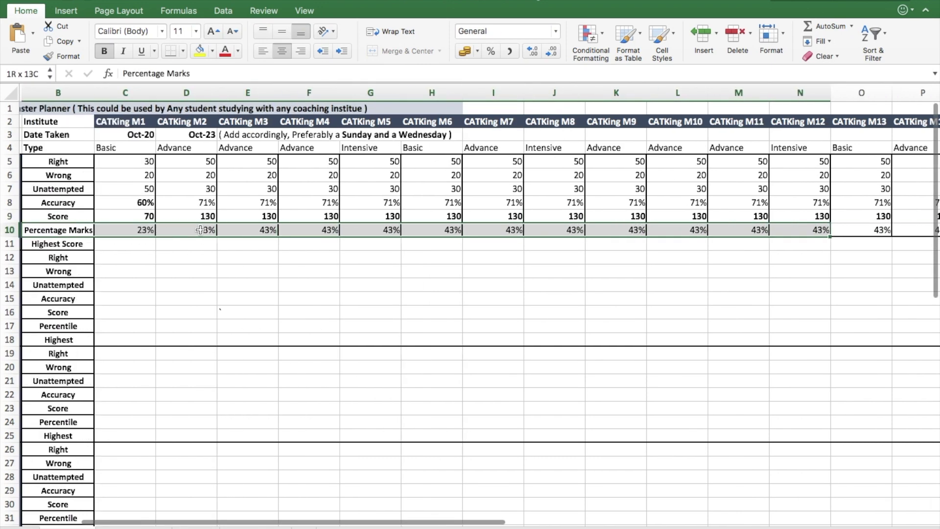
pyautogui.hotkey('shift', 'Left')
pyautogui.hotkey('shift', 'Left')
pyautogui.hotkey('shift', 'Left')
pyautogui.hotkey('shift', 'Left')
pyautogui.hotkey('shift', 'Left')
pyautogui.hotkey('shift', 'Left')
pyautogui.hotkey('shift', 'Left')
pyautogui.hotkey('shift', 'Left')
pyautogui.hotkey('shift', 'Left')
pyautogui.hotkey('shift', 'Left')
pyautogui.hotkey('shift', 'Left')
pyautogui.hotkey('shift', 'Left')
pyautogui.hotkey('shift', 'Left')
pyautogui.hotkey('shift', 'Left')
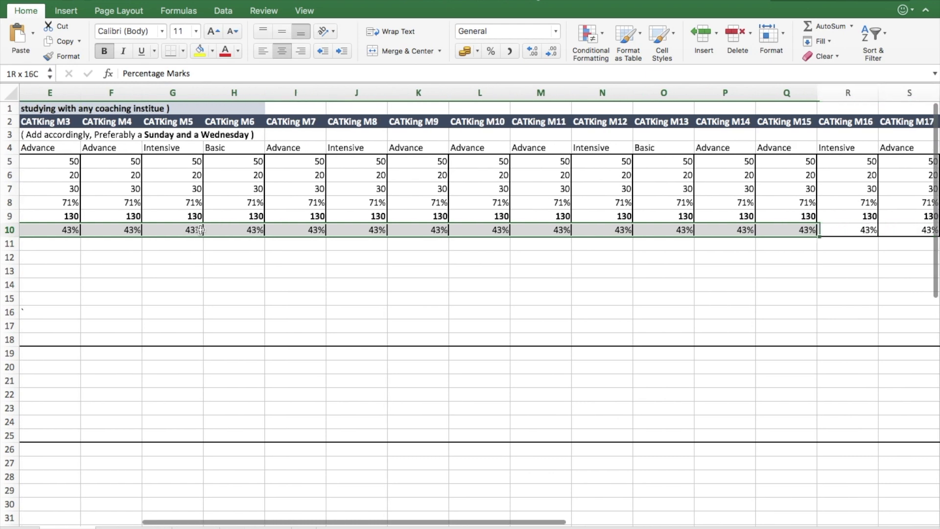
pyautogui.hotkey('shift', 'Left')
pyautogui.hotkey('shift', 'Left')
pyautogui.hotkey('shift', 'Left')
pyautogui.hotkey('shift', 'Left')
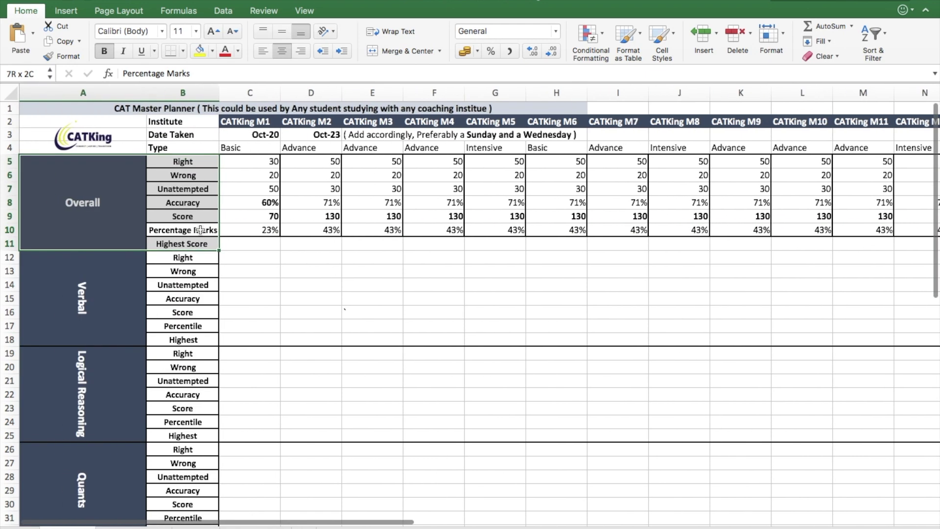
pyautogui.click(265, 230)
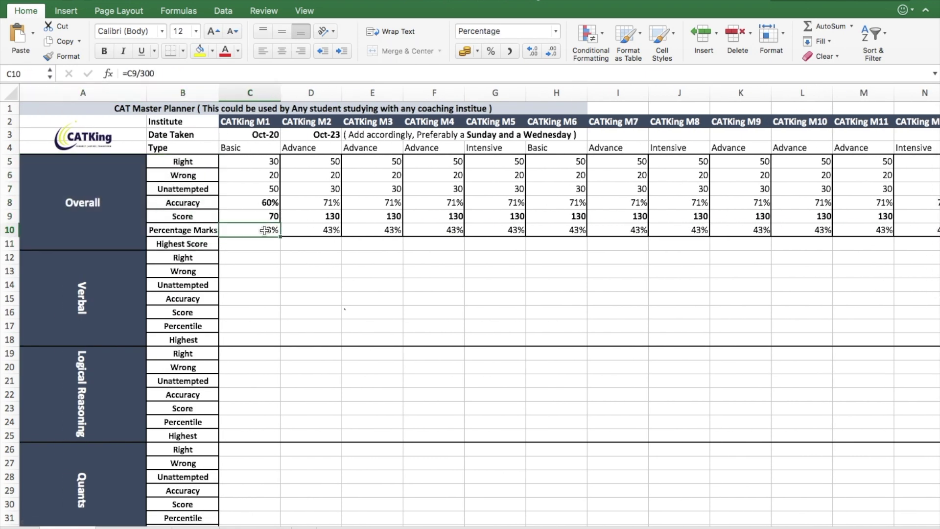
pyautogui.click(204, 230)
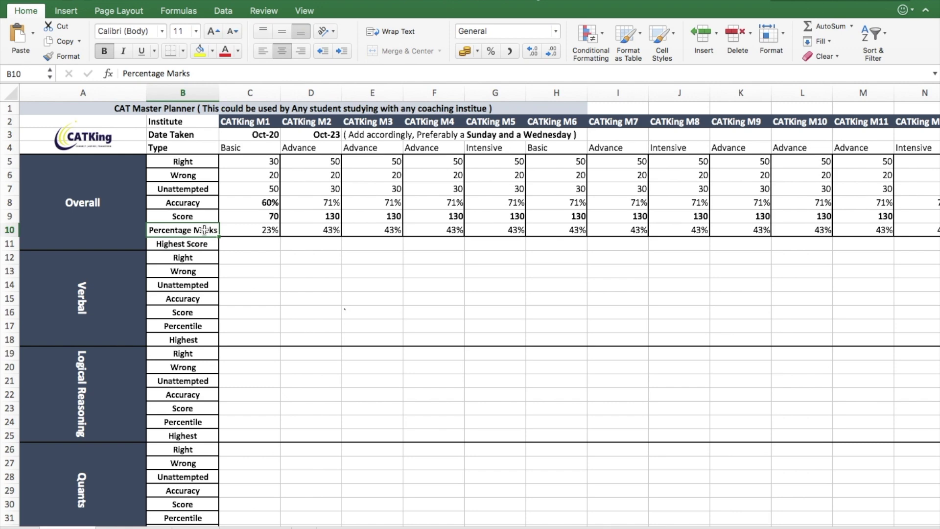
# - Select the Percentage Marks values from CATKing M1 through CATKing M20 to review them across all mocks
pyautogui.click(249, 230)
pyautogui.hotkey('shift', 'Right')
pyautogui.hotkey('shift', 'Right')
pyautogui.hotkey('shift', 'Right')
pyautogui.hotkey('shift', 'Right')
pyautogui.hotkey('shift', 'Right')
pyautogui.hotkey('shift', 'Right')
pyautogui.hotkey('shift', 'Right')
pyautogui.hotkey('shift', 'Right')
pyautogui.hotkey('shift', 'Right')
pyautogui.hotkey('shift', 'Right')
pyautogui.hotkey('shift', 'Right')
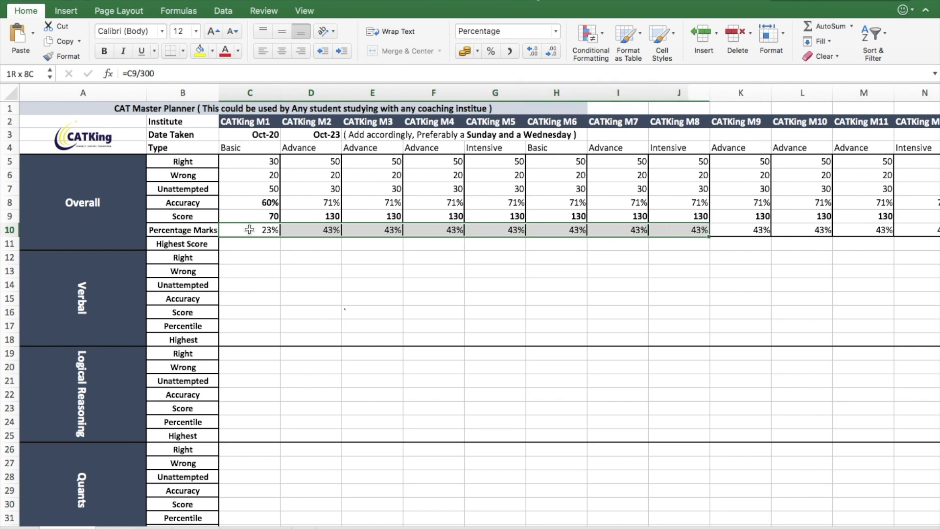
pyautogui.hotkey('shift', 'Right')
pyautogui.hotkey('shift', 'Right')
pyautogui.hotkey('shift', 'Right')
pyautogui.hotkey('shift', 'Right')
pyautogui.hotkey('shift', 'Right')
pyautogui.hotkey('shift', 'Right')
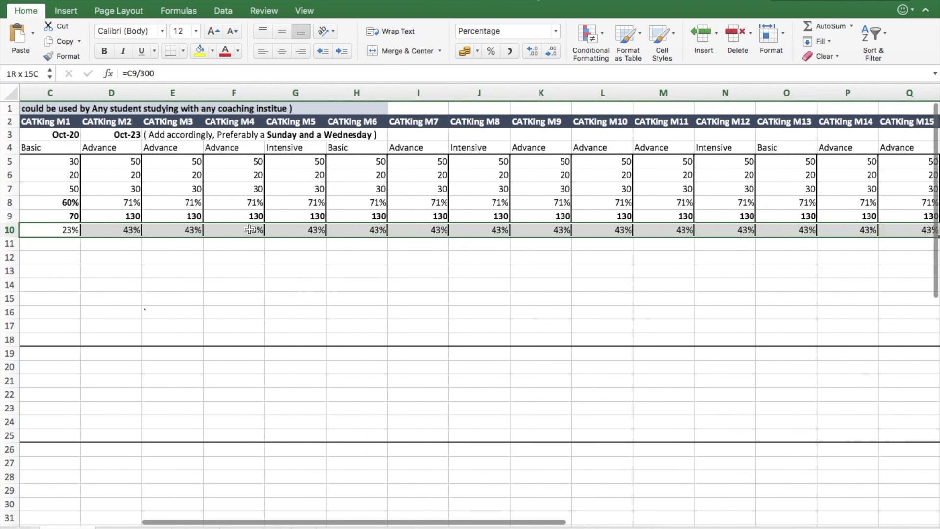
pyautogui.hotkey('shift', 'Right')
pyautogui.hotkey('shift', 'Right')
pyautogui.hotkey('shift', 'Right')
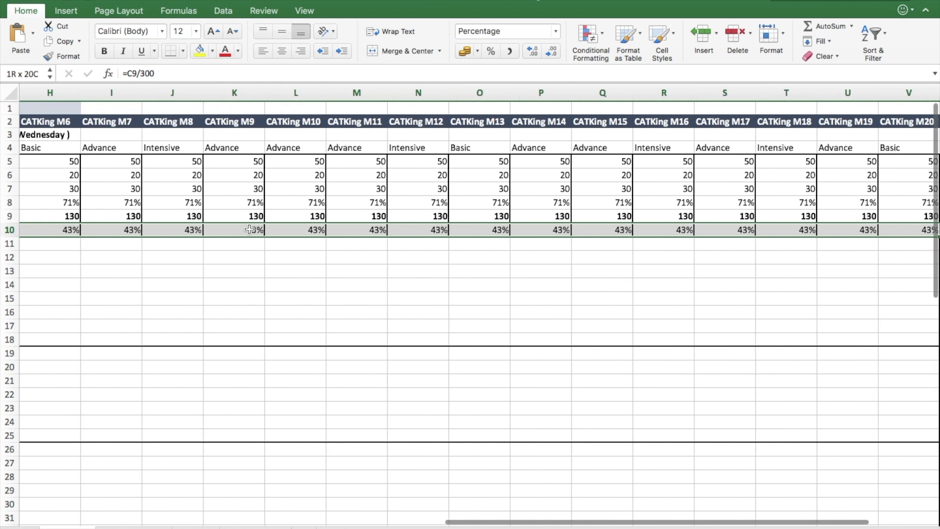
# - Reduce the Percentage Marks selection back from CATKing M20 to CATKing M1 and deselect the cells
pyautogui.hotkey('shift', 'Left')
pyautogui.hotkey('shift', 'Left')
pyautogui.hotkey('shift', 'Left')
pyautogui.hotkey('shift', 'Left')
pyautogui.hotkey('shift', 'Left')
pyautogui.hotkey('shift', 'Left')
pyautogui.hotkey('shift', 'Left')
pyautogui.hotkey('shift', 'Left')
pyautogui.hotkey('shift', 'Left')
pyautogui.hotkey('shift', 'Left')
pyautogui.hotkey('shift', 'Left')
pyautogui.hotkey('shift', 'Left')
pyautogui.hotkey('shift', 'Left')
pyautogui.hotkey('shift', 'Left')
pyautogui.hotkey('shift', 'Left')
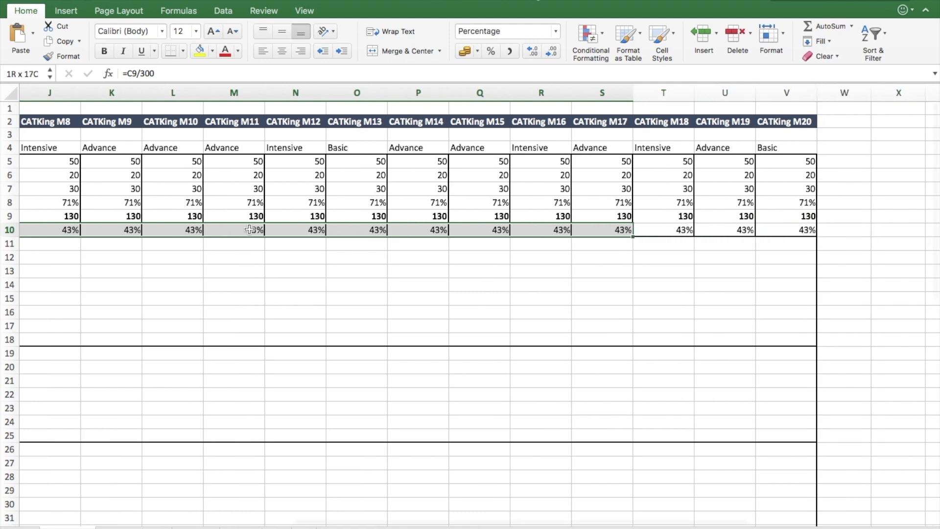
pyautogui.hscroll(-10, 249, 229)
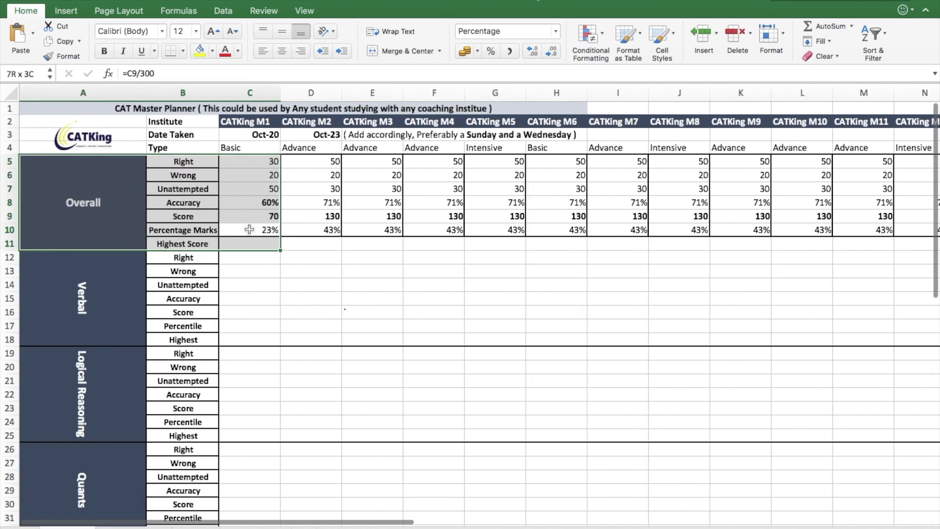
pyautogui.click(311, 312)
# - Try entering 33% as the Percentage Marks of CATKing M1 and undo the entry
pyautogui.click(269, 230)
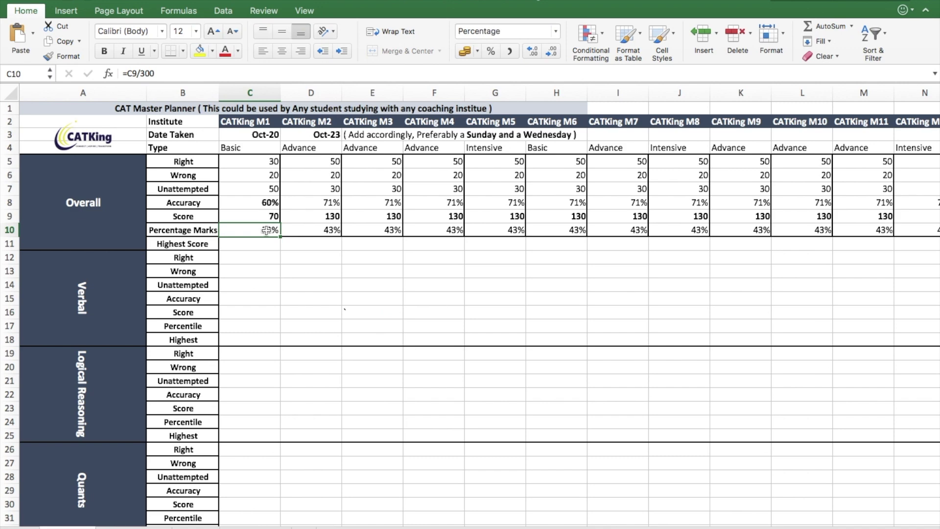
pyautogui.write('33%')
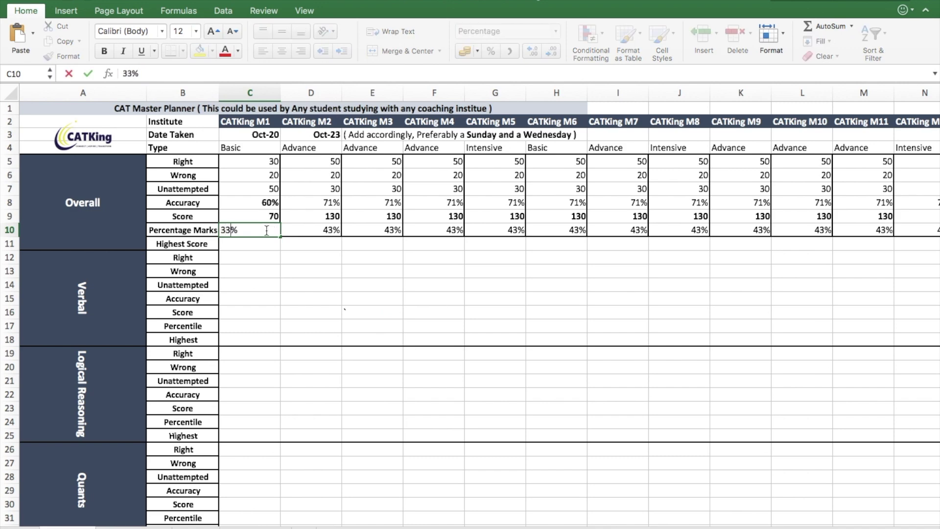
pyautogui.press('Return')
pyautogui.click(385, 299)
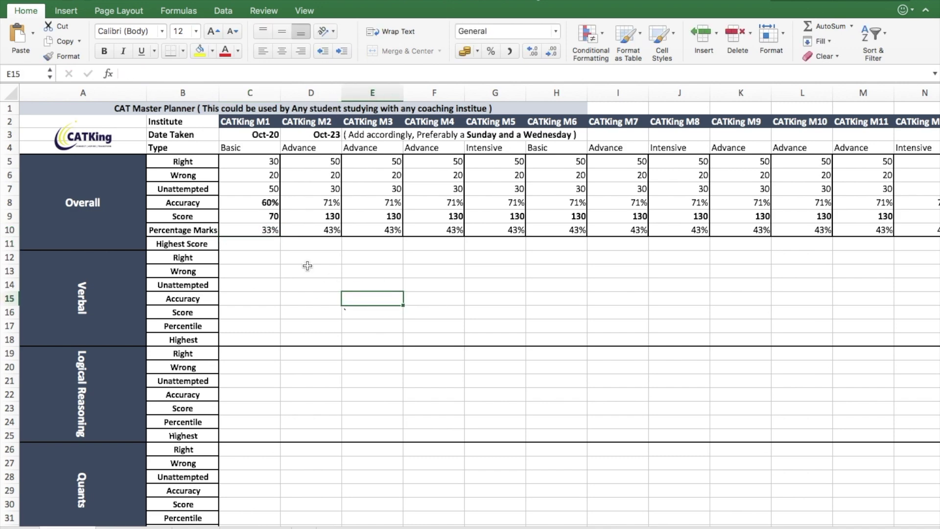
pyautogui.click(268, 230)
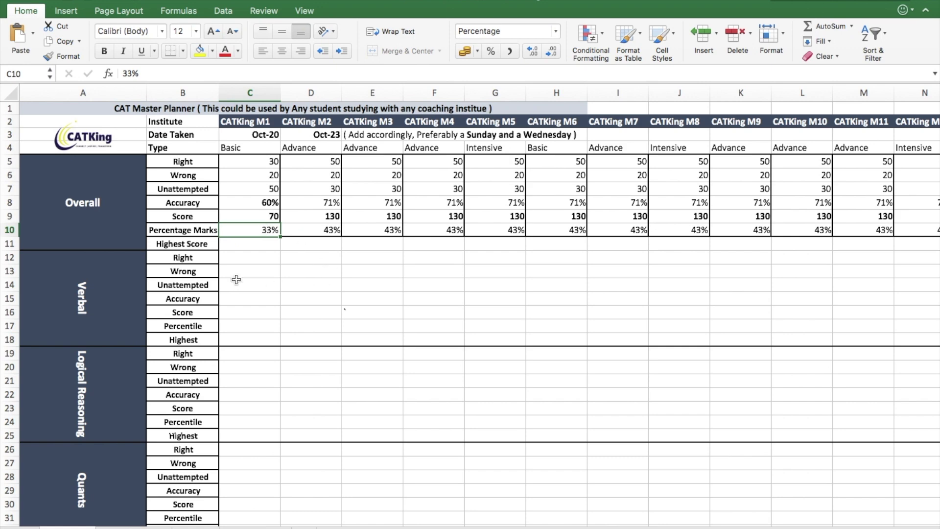
pyautogui.press('super+z')
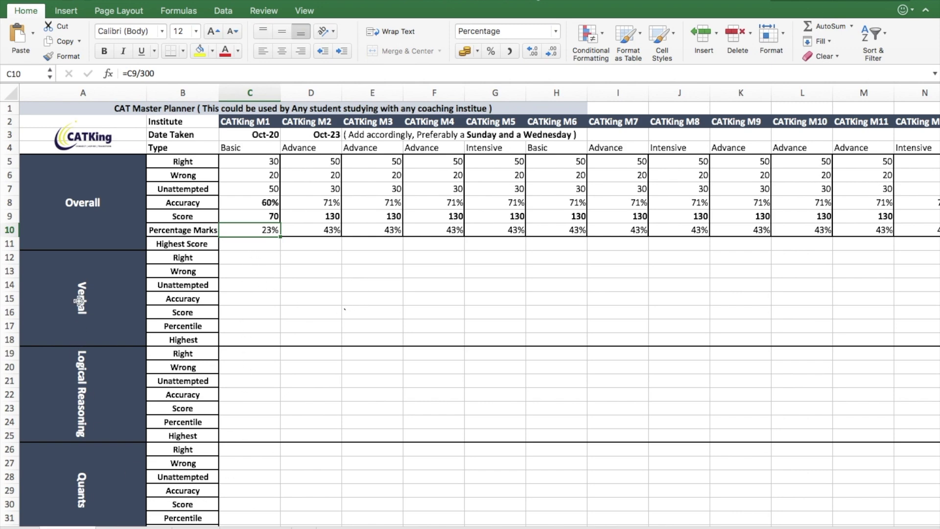
# - Look over the Verbal, Logical Reasoning and Quants sections of the planner
pyautogui.click(79, 301)
pyautogui.click(95, 388)
pyautogui.scroll(-5, 98, 343)
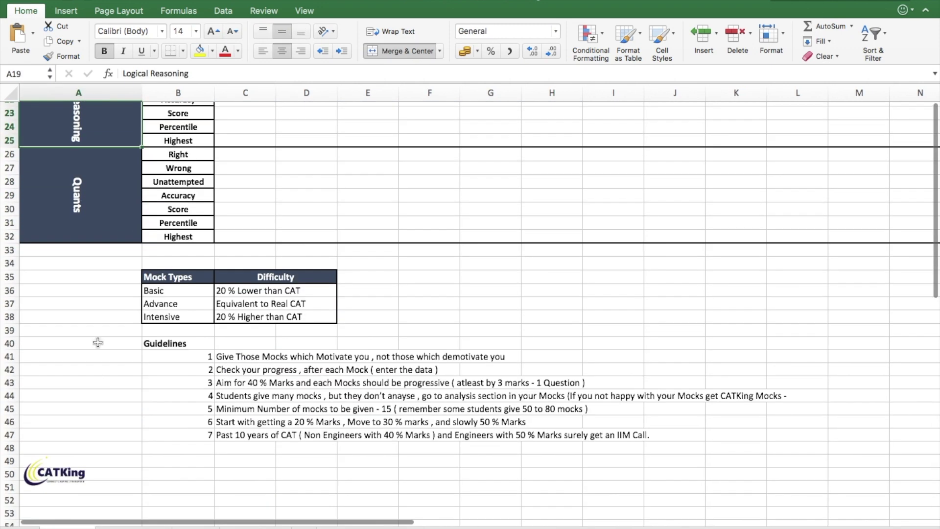
pyautogui.press('Down')
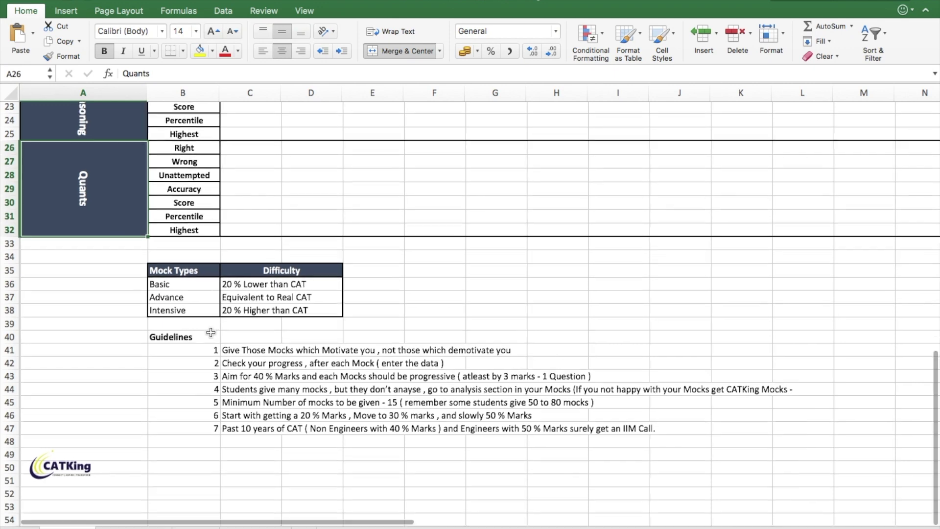
# - Review the difficulty of the Basic, Advance and Intensive mock types and the seven guidelines beneath the table
pyautogui.moveTo(171, 272); pyautogui.dragTo(308, 314)
pyautogui.click(308, 314)
pyautogui.click(164, 289)
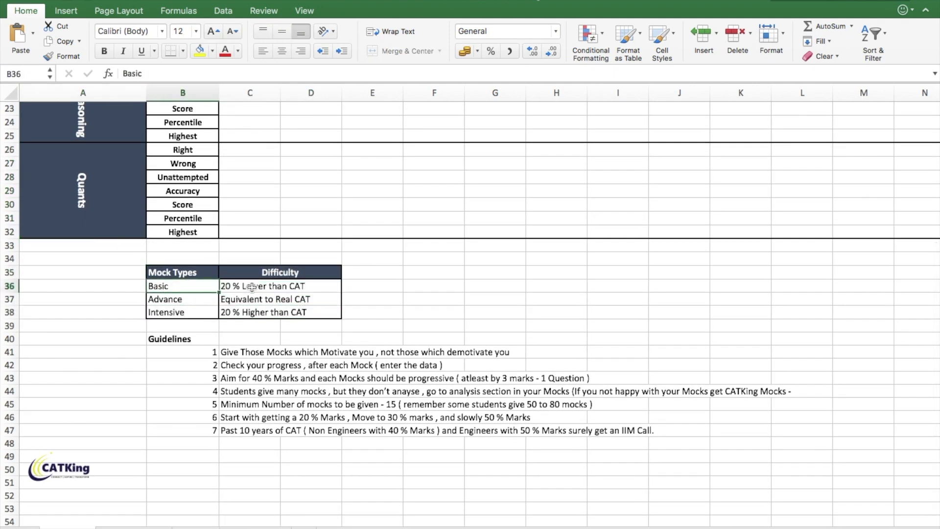
pyautogui.click(272, 290)
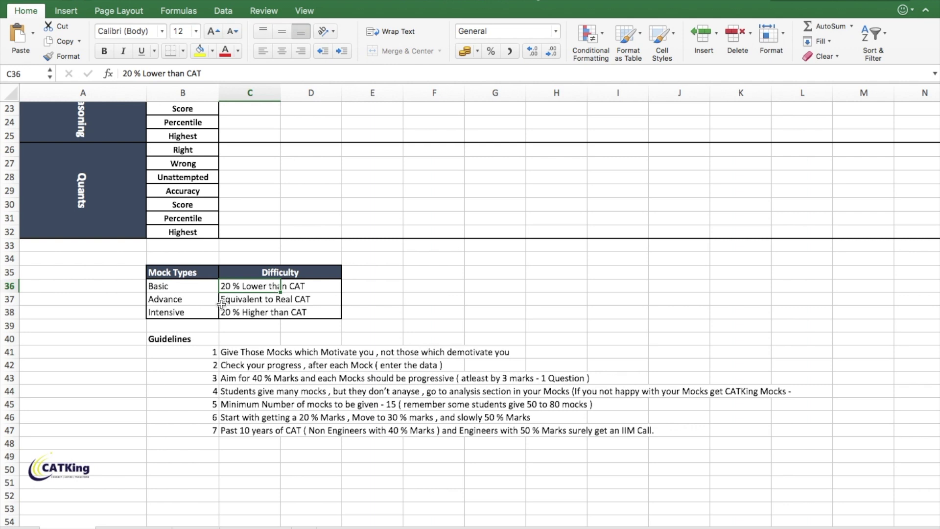
pyautogui.click(186, 303)
pyautogui.click(247, 299)
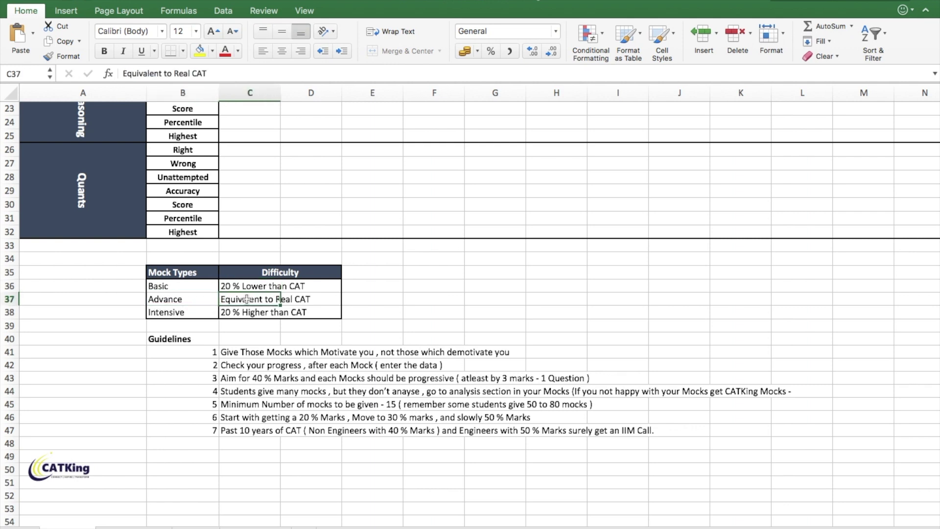
pyautogui.click(188, 308)
pyautogui.click(250, 315)
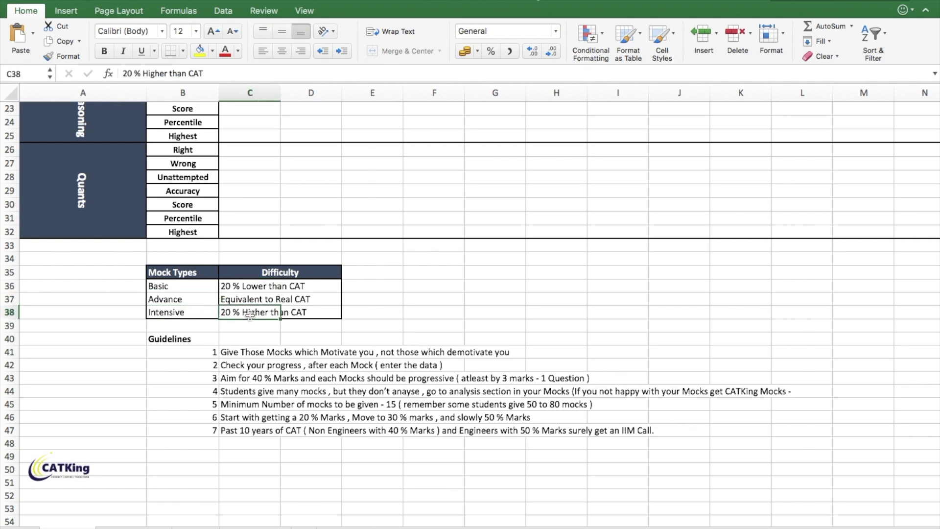
pyautogui.moveTo(210, 356); pyautogui.dragTo(696, 433)
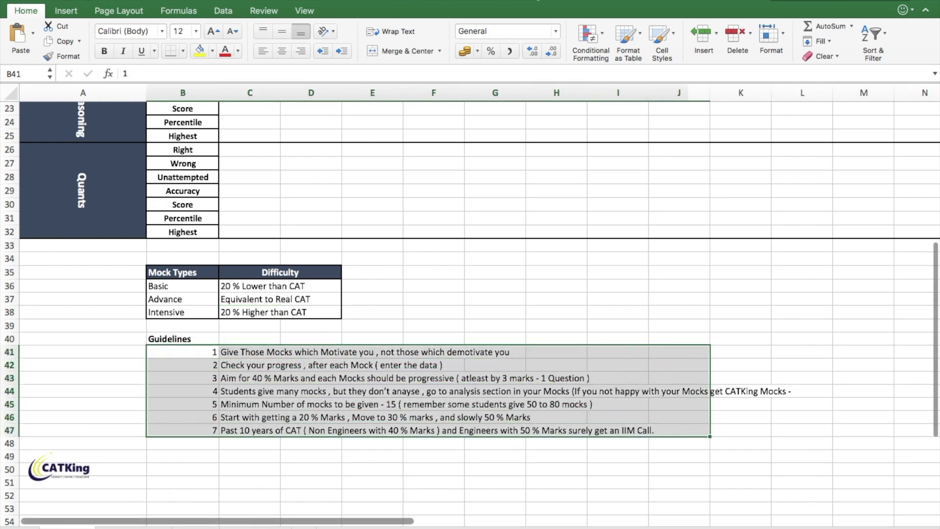
# - Open the sheet of Basic and Advance book chapters and examine the grey Quantitative Ability topics starting at Percentages
pyautogui.click(258, 524)
pyautogui.scroll(3, 238, 245)
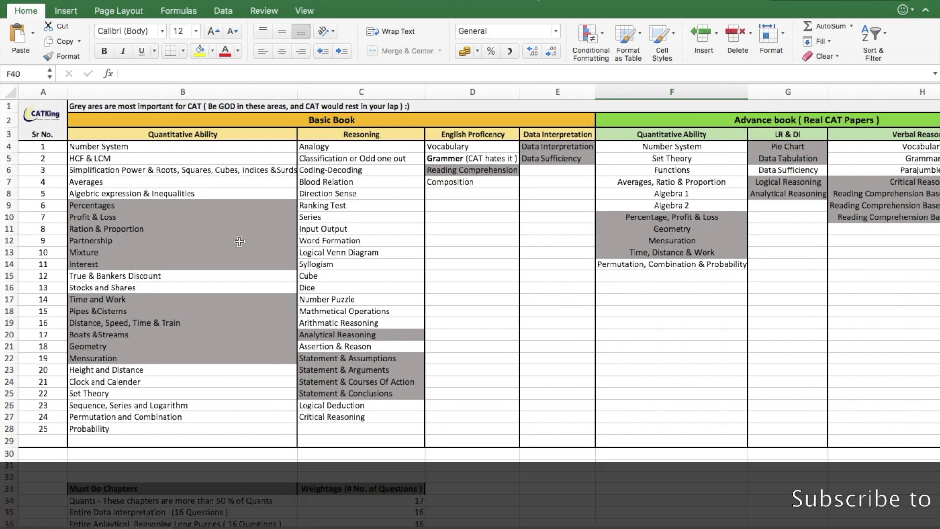
pyautogui.click(169, 205)
pyautogui.press('Down')
pyautogui.press('Down')
# - Bold the Basic Book Quantitative Ability topics from Percentages through Interest
pyautogui.click(139, 205)
pyautogui.hotkey('shift', 'Down')
pyautogui.hotkey('shift', 'Down')
pyautogui.hotkey('shift', 'Down')
pyautogui.hotkey('shift', 'Down')
pyautogui.hotkey('shift', 'Down')
pyautogui.press('super+b')
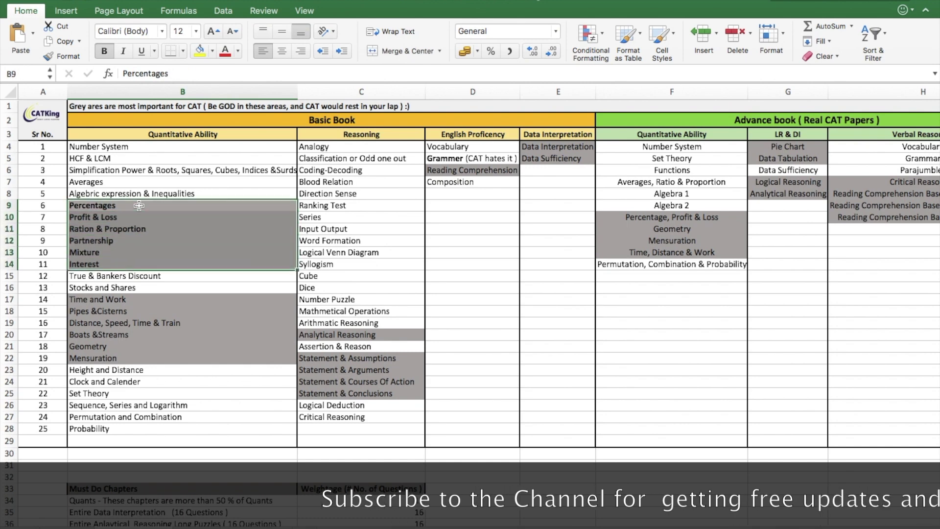
# - Check the grey Time and Work topic and the Quants weightage in the Must Do Chapters table
pyautogui.scroll(-2, 318, 258)
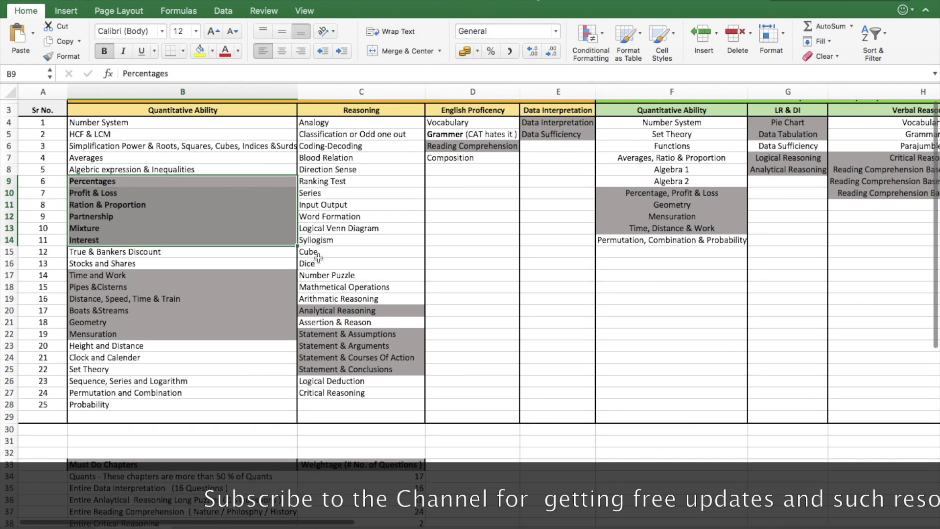
pyautogui.click(145, 270)
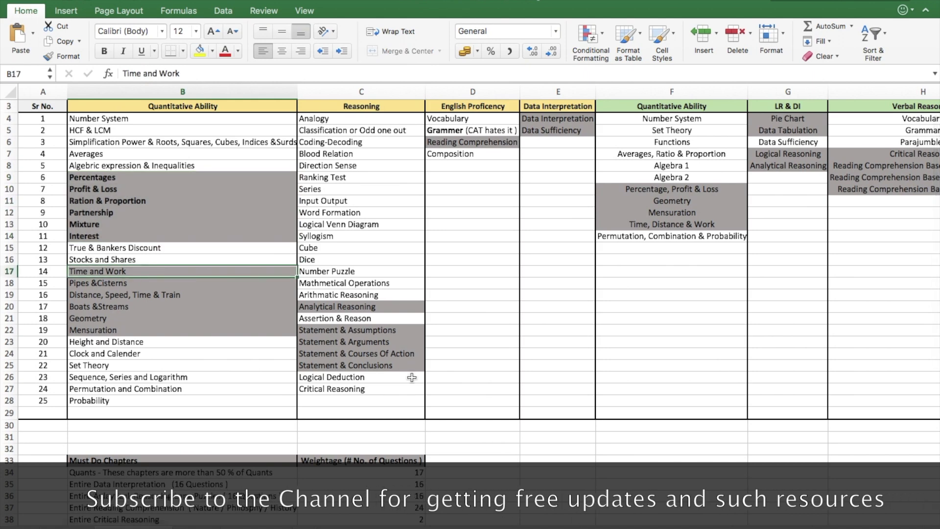
pyautogui.scroll(-1, 418, 447)
pyautogui.click(405, 457)
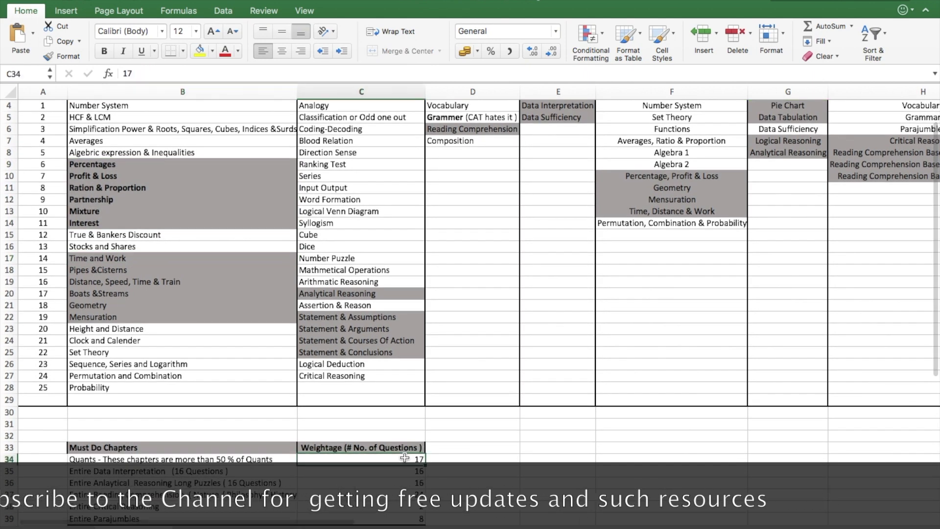
pyautogui.scroll(3, 310, 324)
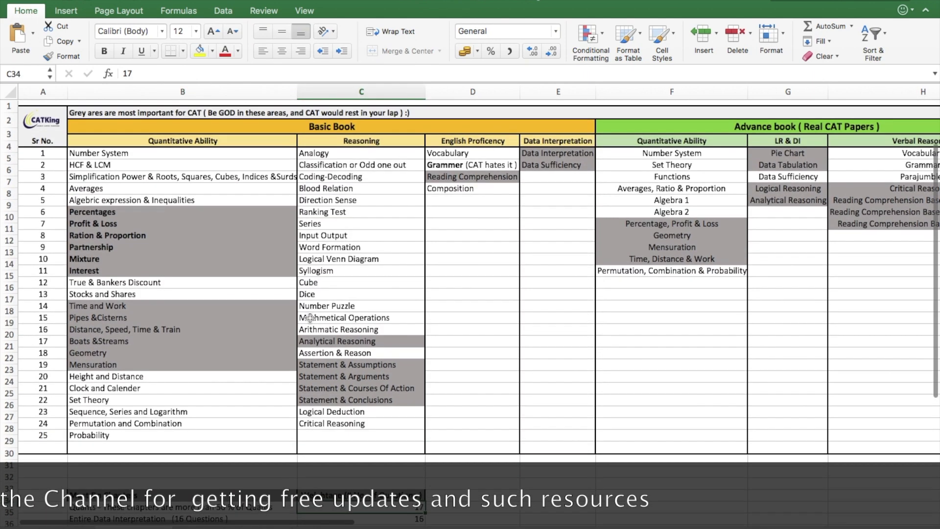
# - Remove the bold from the topics Percentages through Interest
pyautogui.click(91, 241)
pyautogui.moveTo(90, 205); pyautogui.dragTo(91, 265)
pyautogui.press('super+b')
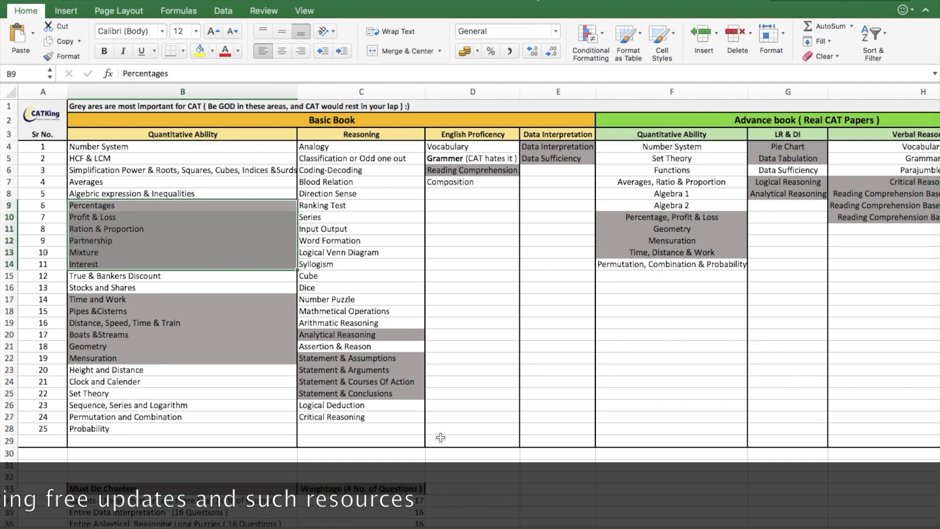
# - Examine the grey Quantitative Ability topics and the Reasoning topics from Statement & Assumptions to Statement & Conclusions
pyautogui.click(145, 228)
pyautogui.click(136, 302)
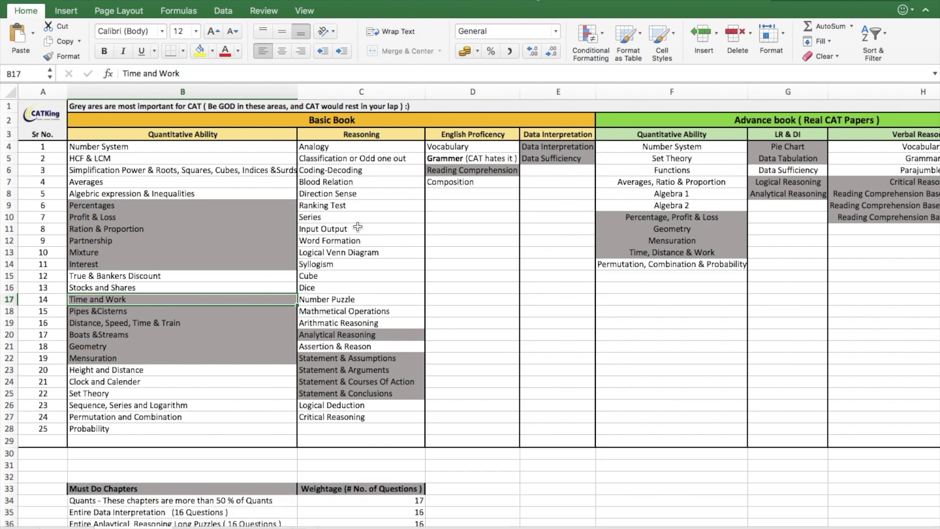
pyautogui.moveTo(352, 358); pyautogui.dragTo(357, 393)
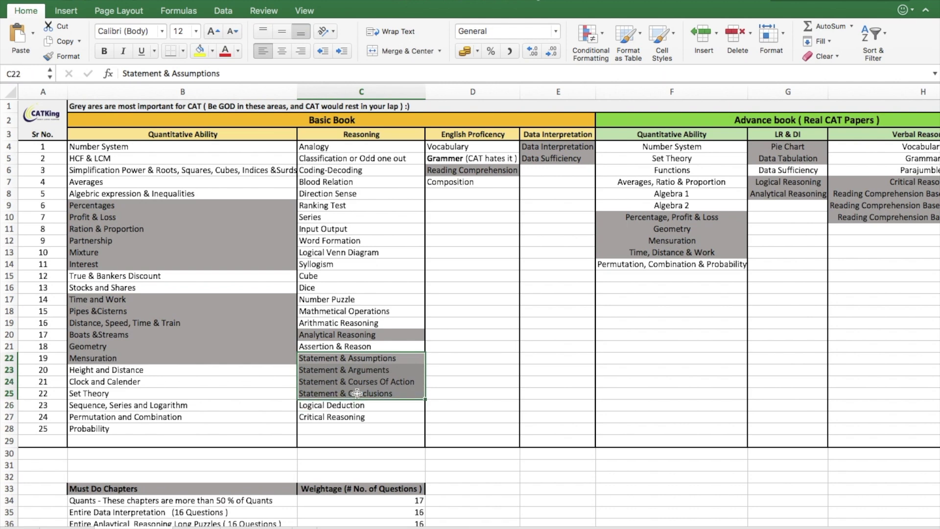
# - Bold the Analytical Reasoning topic and remove the bold again
pyautogui.click(332, 337)
pyautogui.press('super+b')
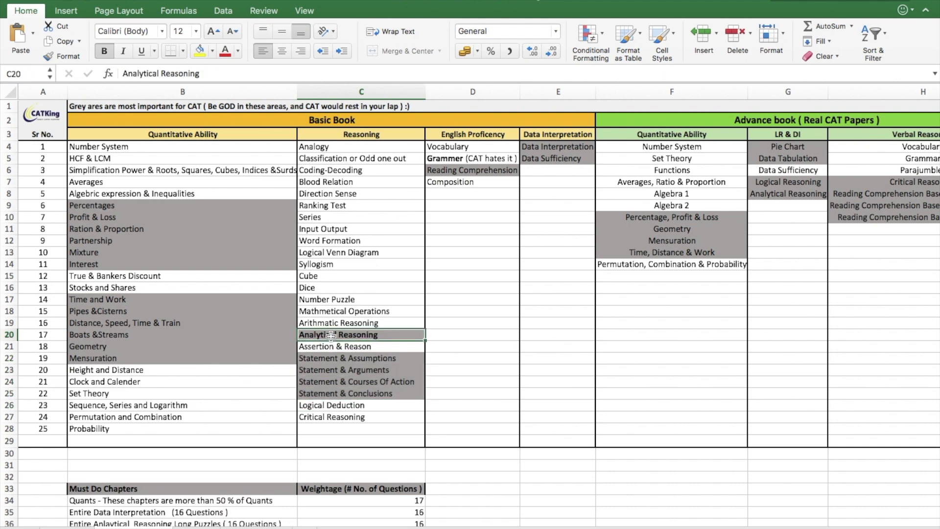
pyautogui.press('super+b')
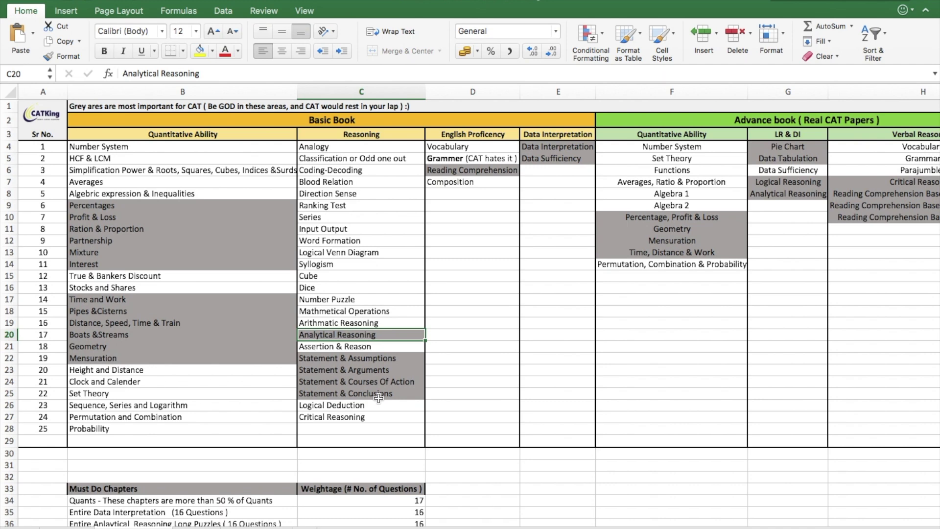
# - Go through the Reasoning topics from Cube up to Blood Relation and make Blood Relation bold
pyautogui.click(324, 276)
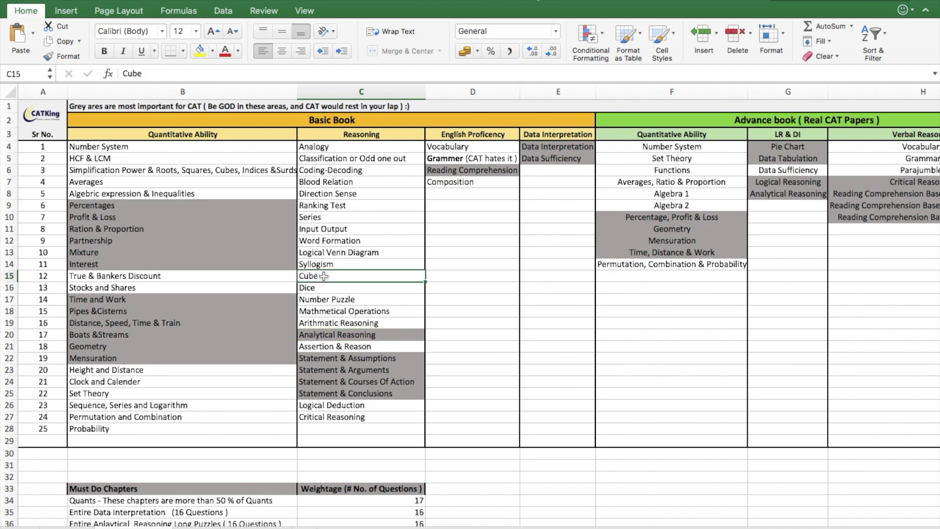
pyautogui.click(350, 240)
pyautogui.click(335, 228)
pyautogui.click(327, 218)
pyautogui.click(340, 195)
pyautogui.click(328, 179)
pyautogui.press('super+b')
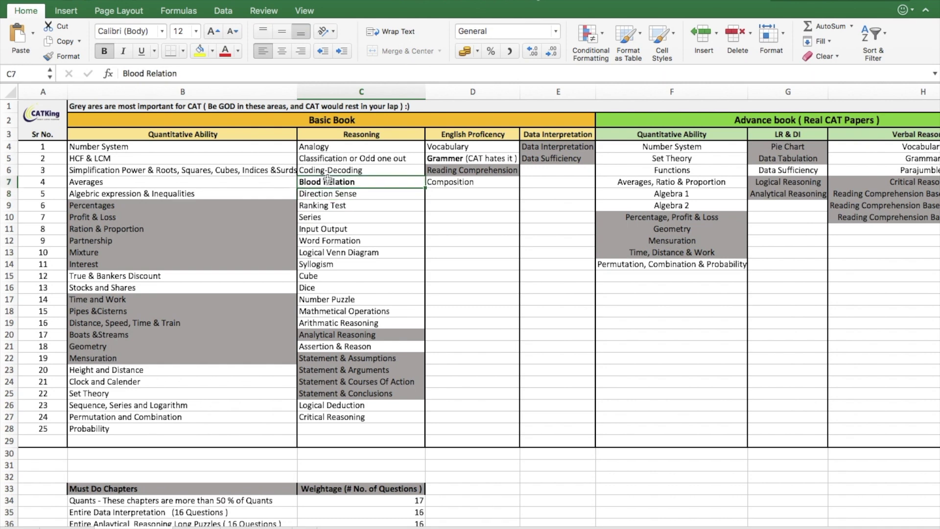
# - Copy the grey formatting of Statement & Arguments onto the Blood Relation topic
pyautogui.click(355, 369)
pyautogui.click(62, 56)
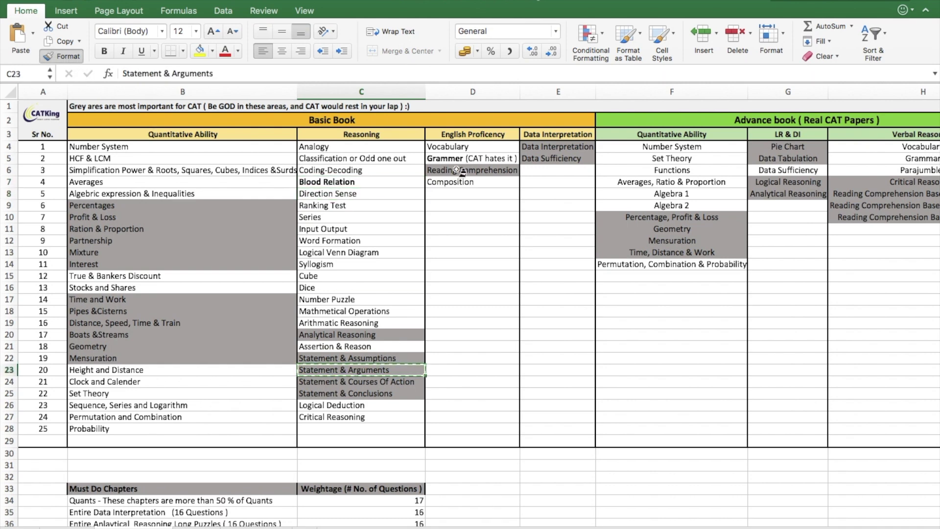
pyautogui.click(357, 182)
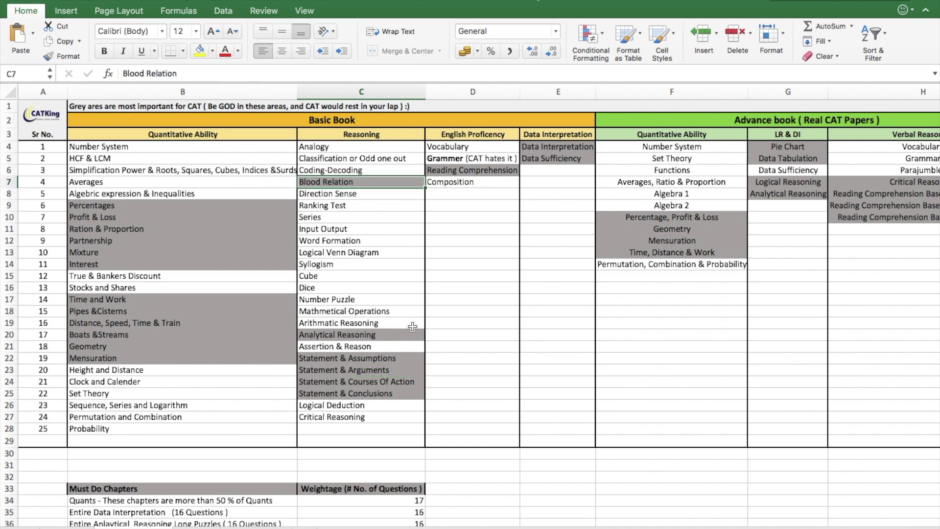
# - Check Reading Comprehension under English Proficiency and its description and weightage in the Must Do Chapters table
pyautogui.hscroll(3, 413, 326)
pyautogui.hscroll(-2, 421, 245)
pyautogui.click(426, 168)
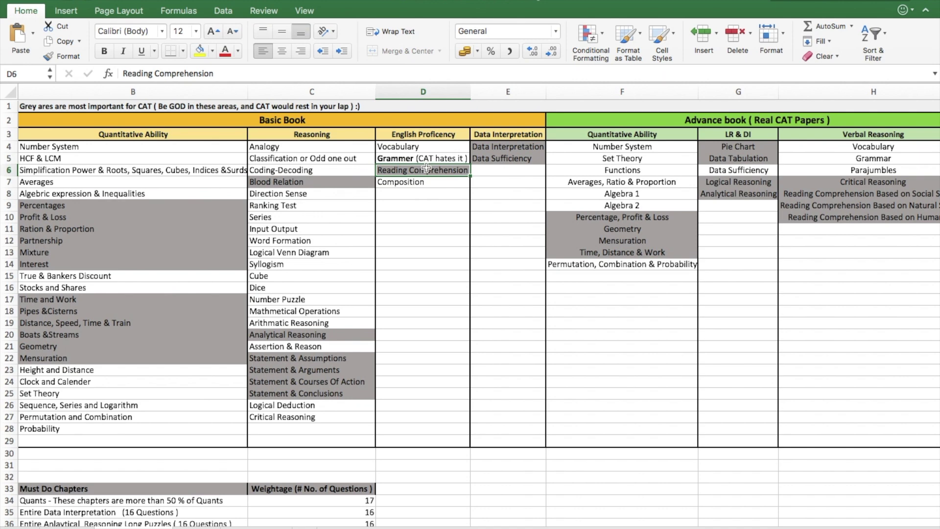
pyautogui.scroll(-5, 434, 323)
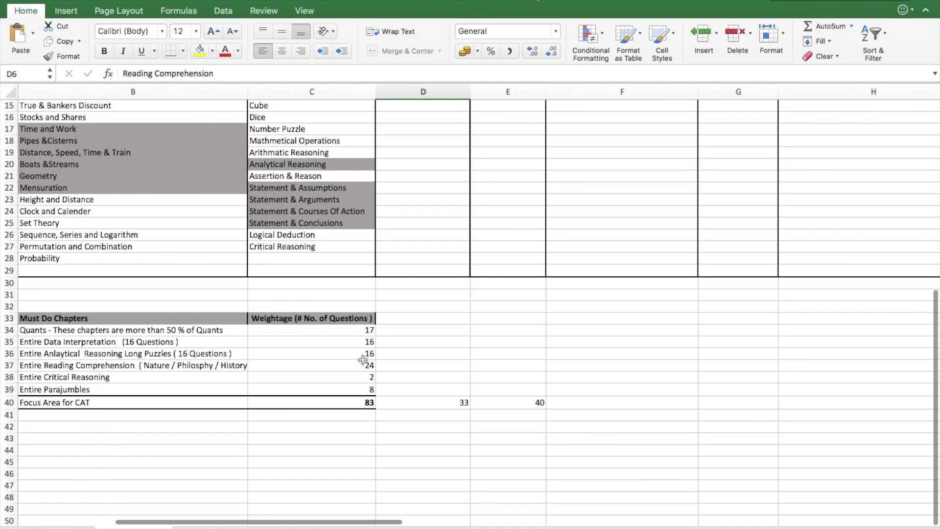
pyautogui.click(362, 365)
pyautogui.click(187, 371)
pyautogui.hscroll(-2, 196, 371)
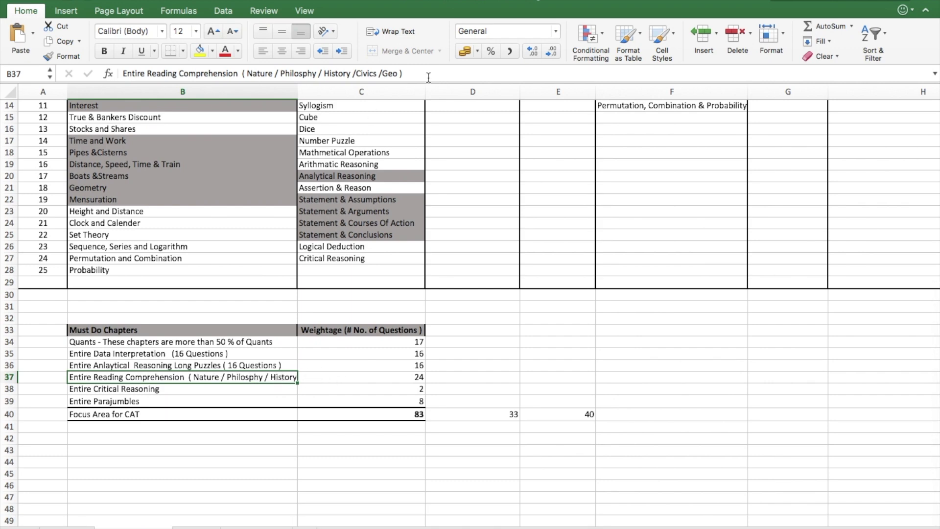
# - Inspect the Data Interpretation and Data Sufficiency topics of the Basic Book
pyautogui.scroll(5, 472, 294)
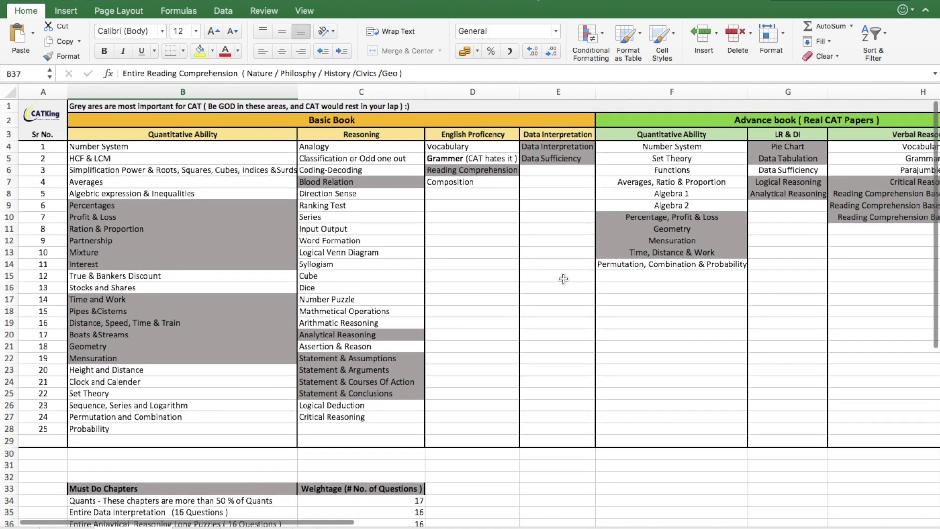
pyautogui.hscroll(3, 563, 279)
pyautogui.hscroll(2, 563, 279)
pyautogui.click(281, 146)
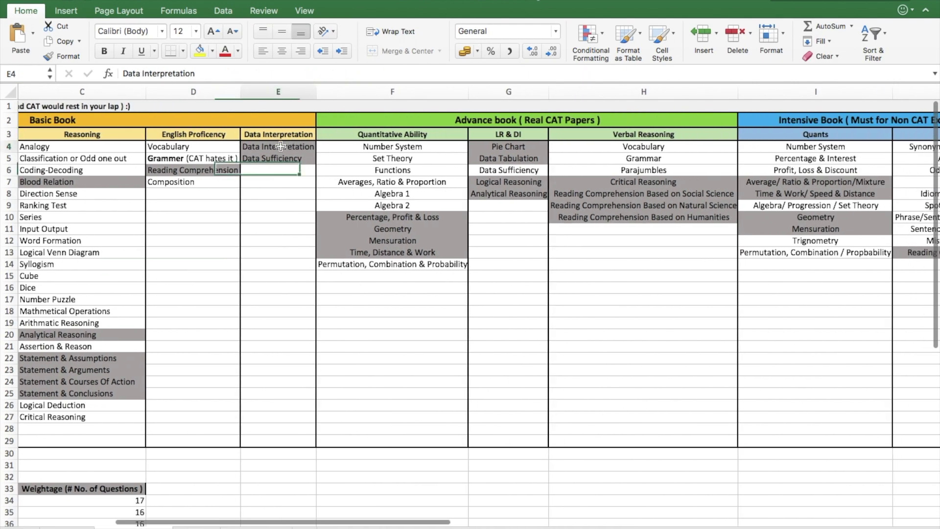
pyautogui.click(287, 163)
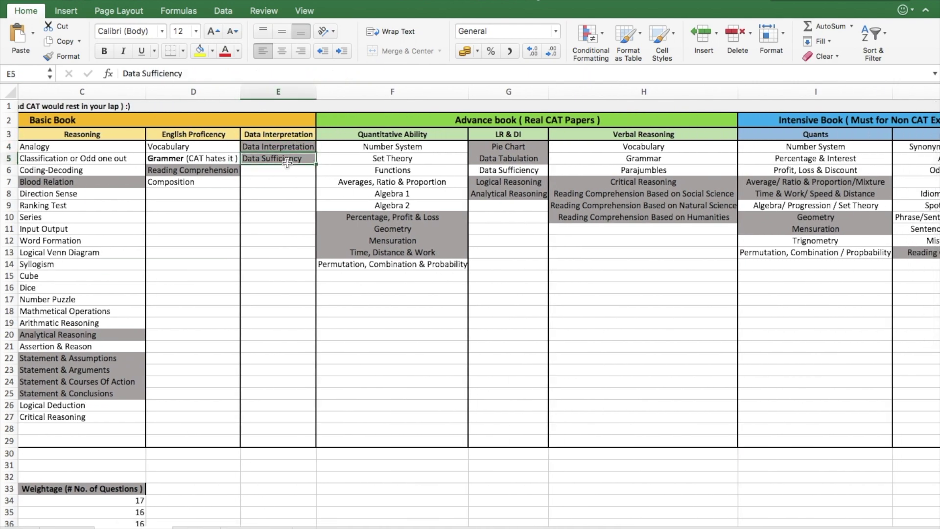
# - Add the topic "Tables" below Data Sufficiency in the Basic Book's Data Interpretation column and make it bold
pyautogui.hscroll(-5, 414, 352)
pyautogui.scroll(-6, 414, 353)
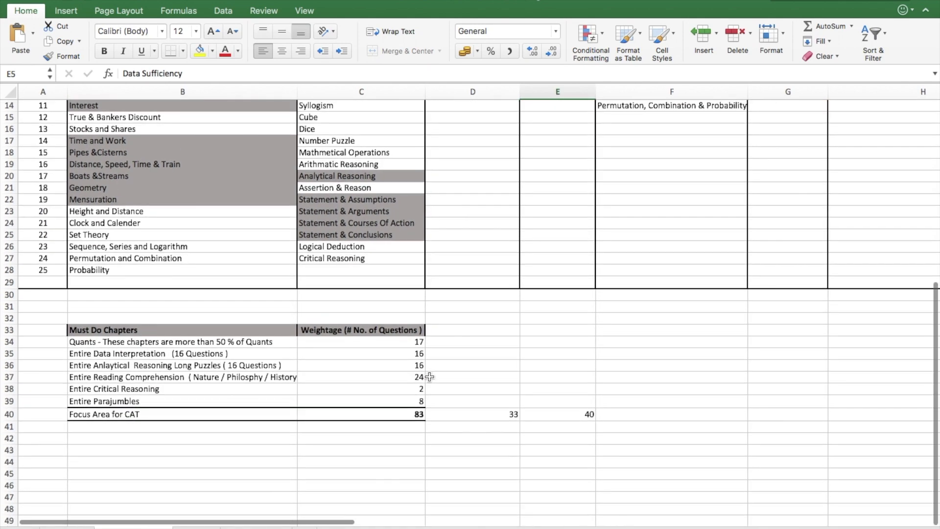
pyautogui.scroll(6, 430, 376)
pyautogui.click(532, 170)
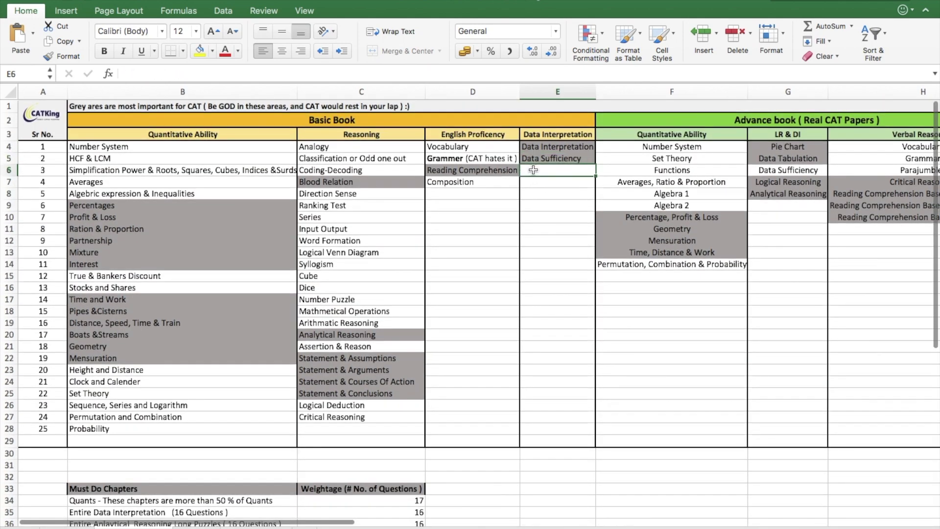
pyautogui.write('table')
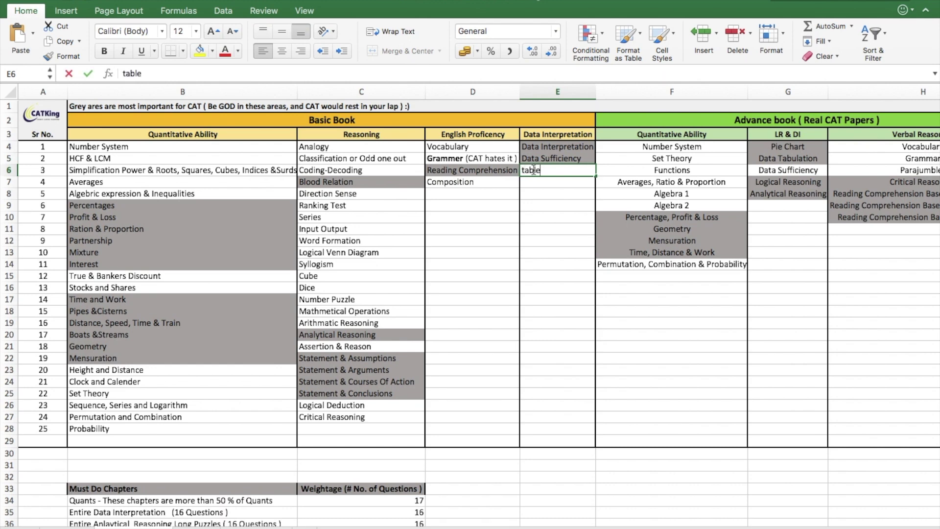
pyautogui.press('BackSpace')
pyautogui.press('BackSpace')
pyautogui.press('BackSpace')
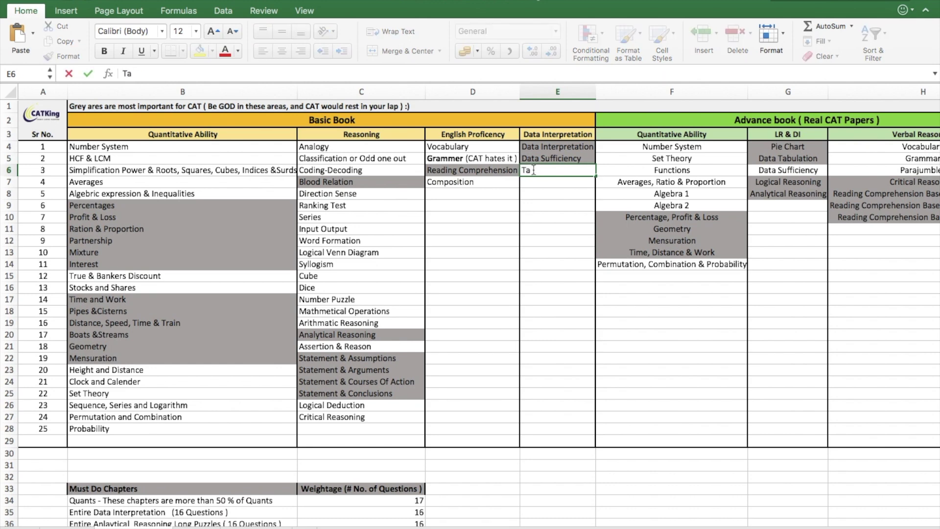
pyautogui.write('s')
pyautogui.press('Return')
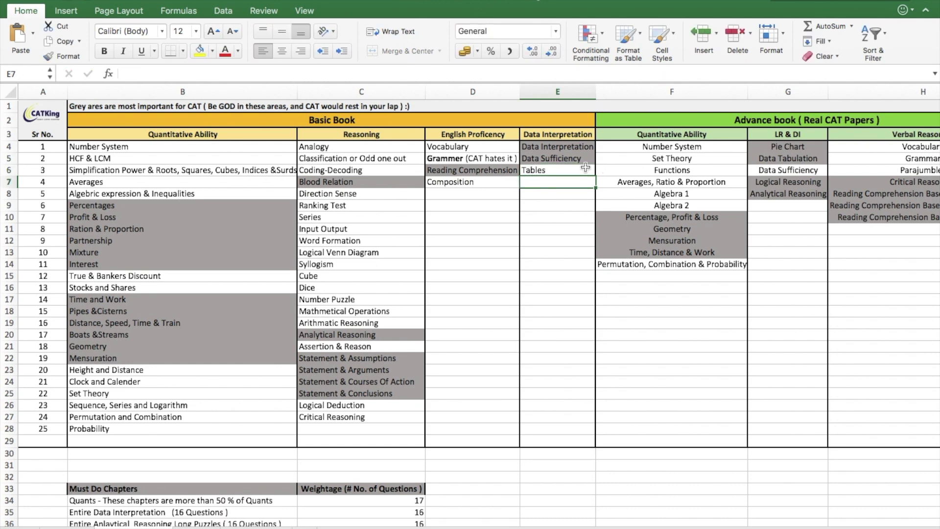
pyautogui.click(546, 169)
pyautogui.press('super+b')
pyautogui.click(551, 226)
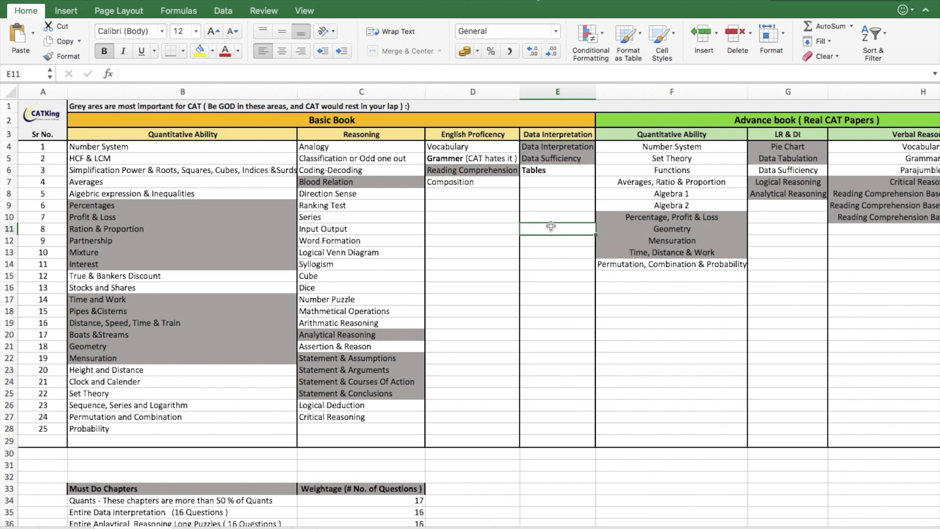
# - Examine the Basic Book and Advance book headings and the grey Quantitative Ability topics from Percentage, Profit & Loss to Time, Distance & Work
pyautogui.hscroll(10, 551, 226)
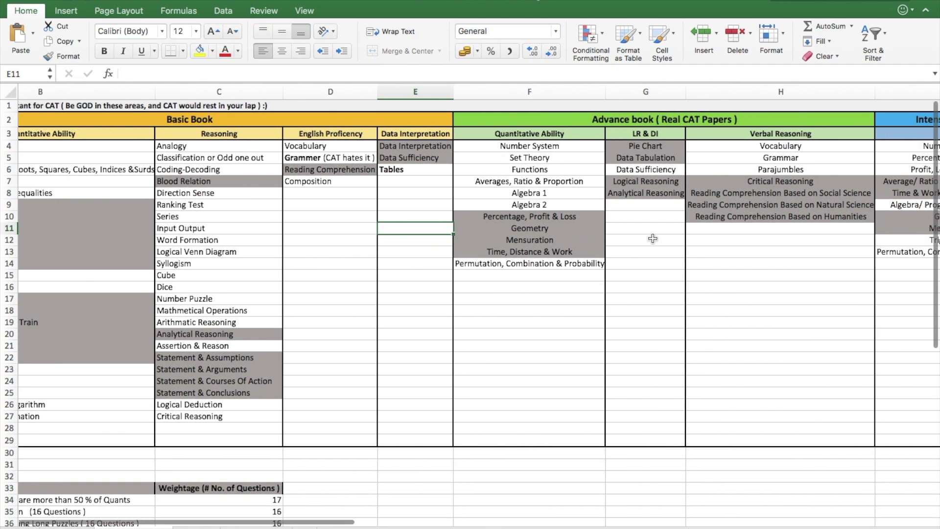
pyautogui.click(265, 182)
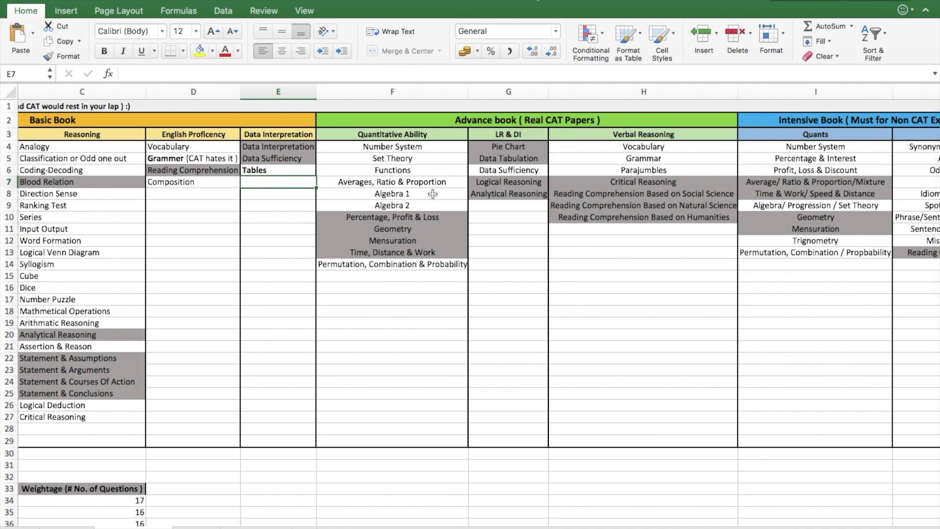
pyautogui.click(107, 119)
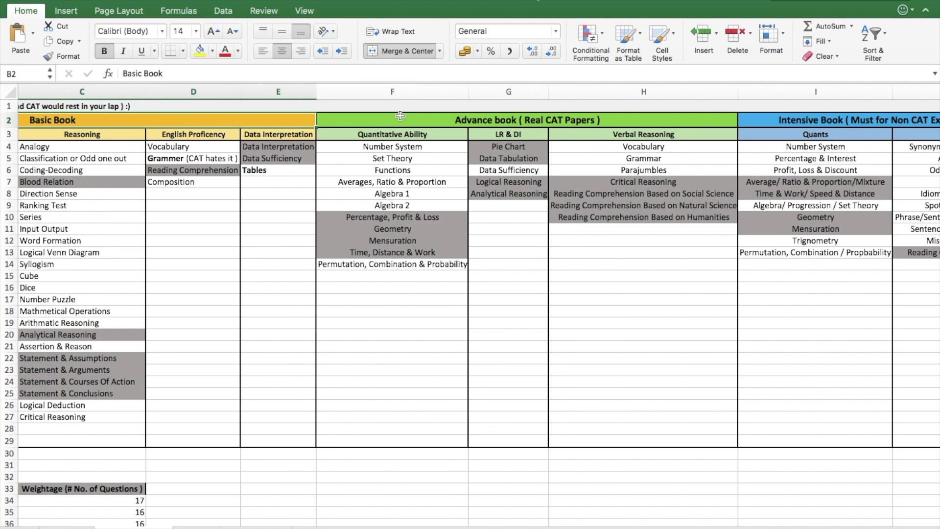
pyautogui.click(463, 116)
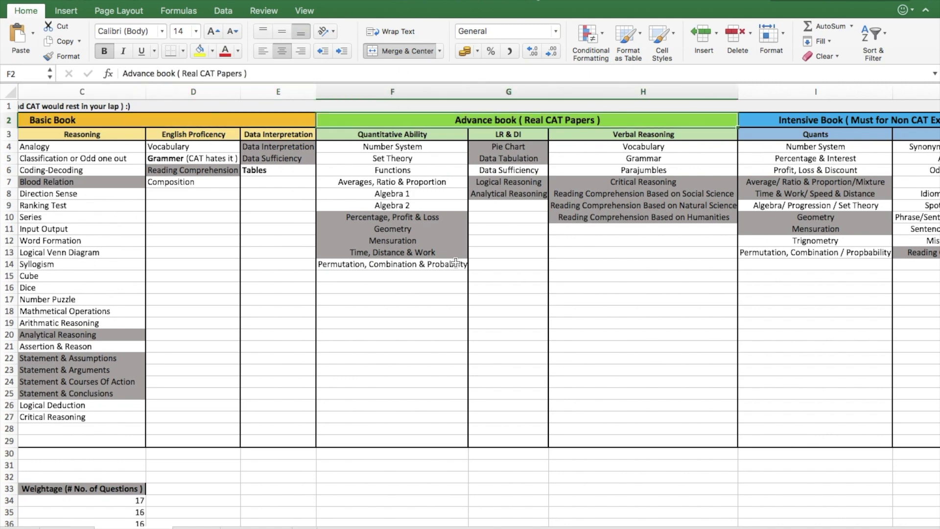
pyautogui.moveTo(396, 221); pyautogui.dragTo(395, 251)
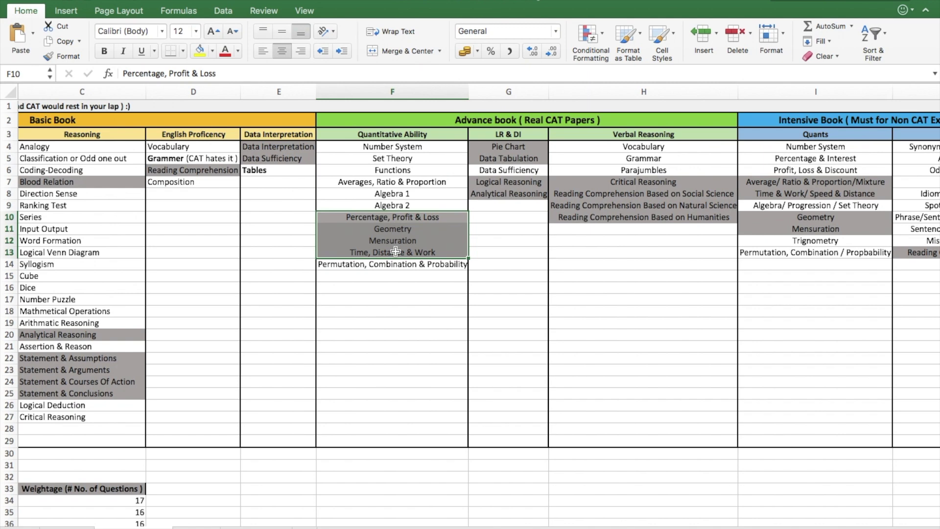
# - Review the Intensive Book section for non-CAT exams and its grey Logic & DI topics from Syllogism to Logical Deduction
pyautogui.hscroll(10, 507, 148)
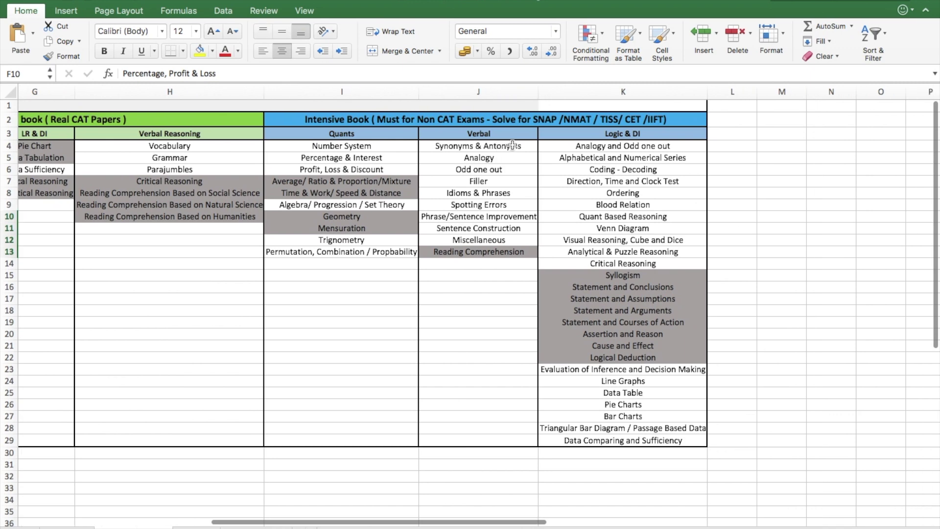
pyautogui.hscroll(-2, 489, 167)
pyautogui.click(429, 121)
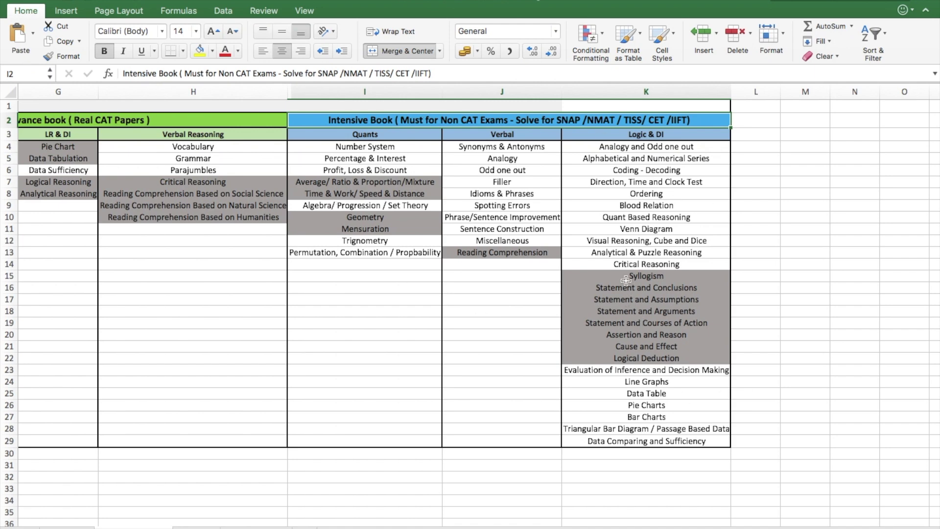
pyautogui.moveTo(625, 276); pyautogui.dragTo(625, 358)
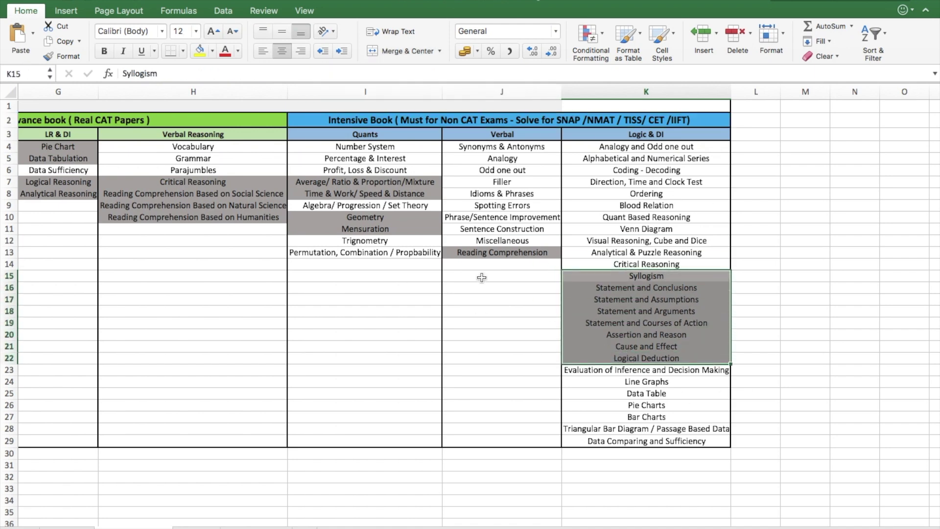
pyautogui.hscroll(-2, 461, 264)
pyautogui.hscroll(-3, 461, 264)
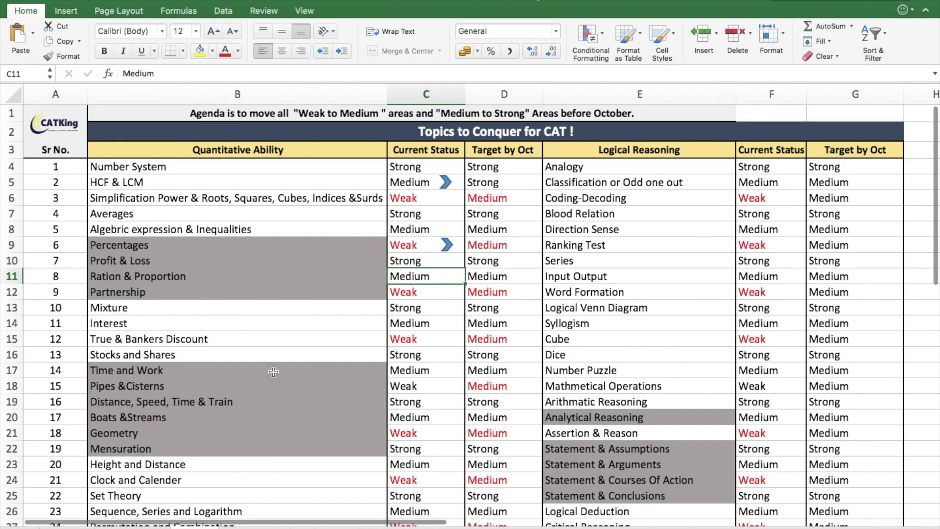
# - Check the current status of Number System, HCF & LCM and Simplification in the Topics to Conquer for CAT sheet
pyautogui.scroll(-1, 273, 372)
pyautogui.scroll(1, 157, 168)
pyautogui.click(156, 168)
pyautogui.click(177, 185)
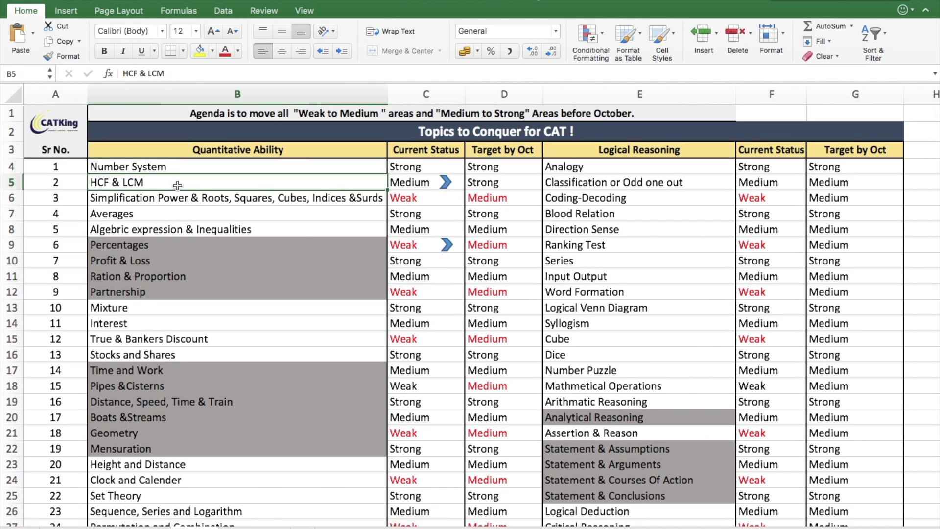
pyautogui.click(414, 181)
pyautogui.click(410, 167)
pyautogui.click(409, 183)
pyautogui.click(413, 197)
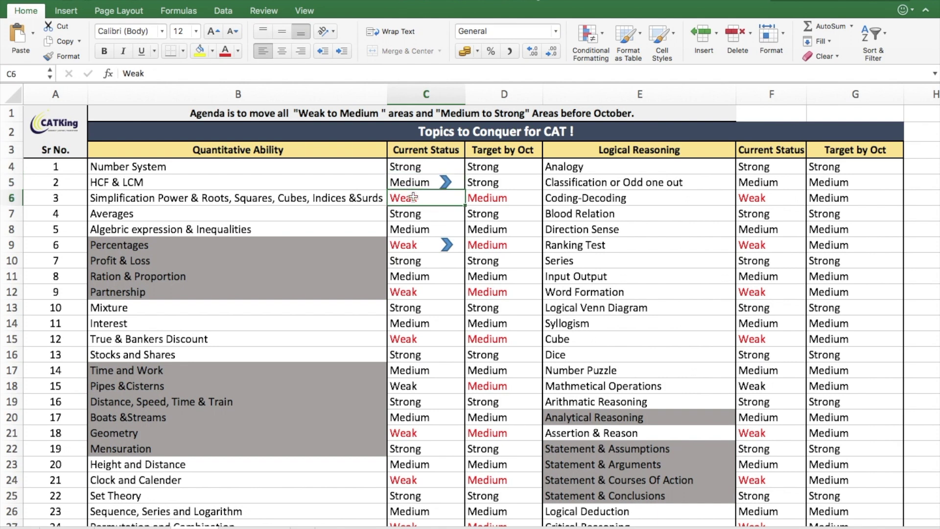
# - Compare Number System's current status with its October target, and check the current status of the Simplification topic
pyautogui.click(418, 169)
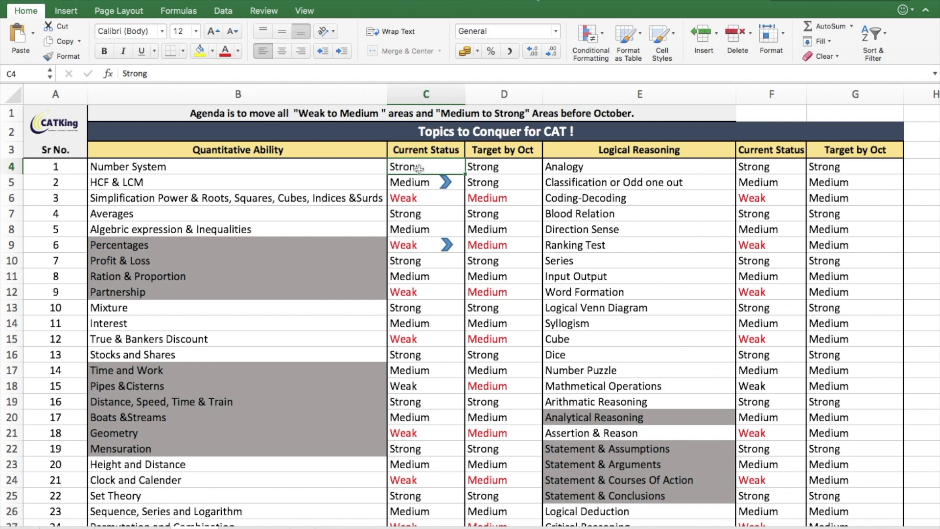
pyautogui.moveTo(504, 169); pyautogui.dragTo(440, 167)
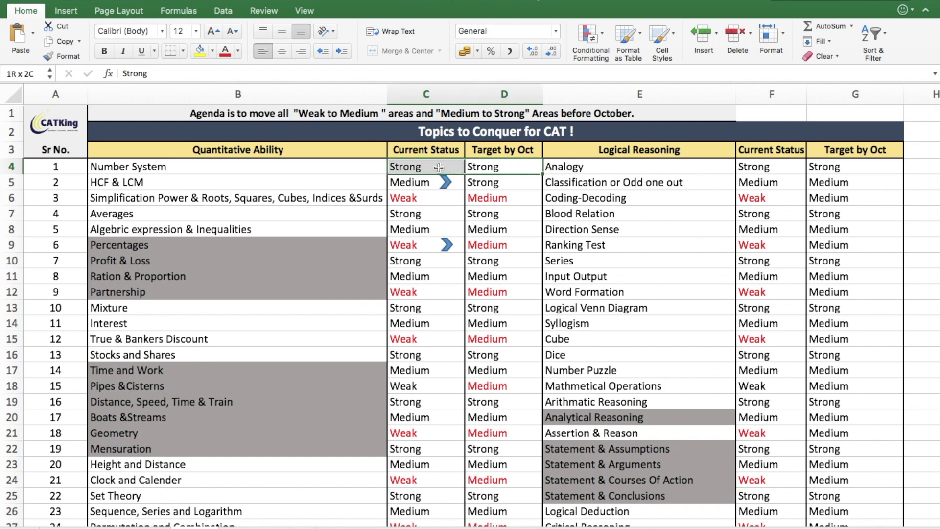
pyautogui.click(417, 200)
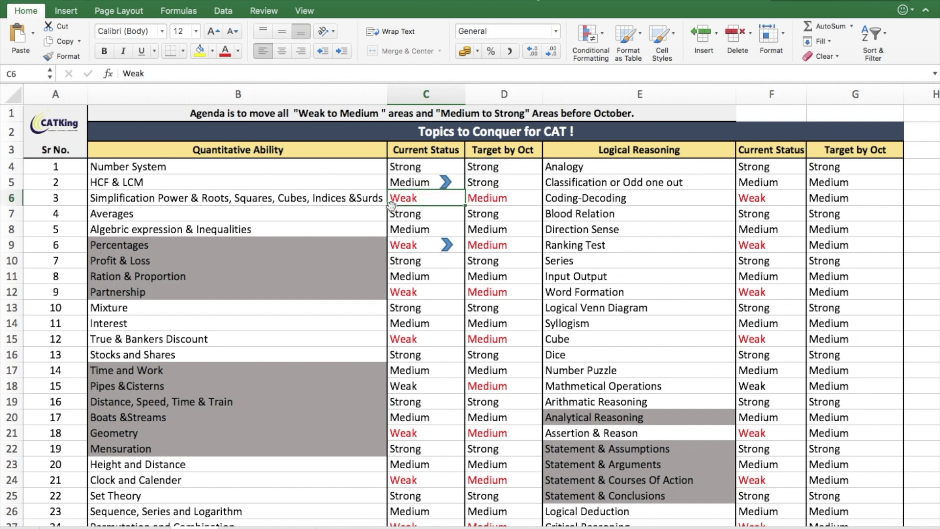
# - Check the October target for Simplification, the status of Percentages, and the grey topics from Percentages to Partnership
pyautogui.scroll(-1, 450, 219)
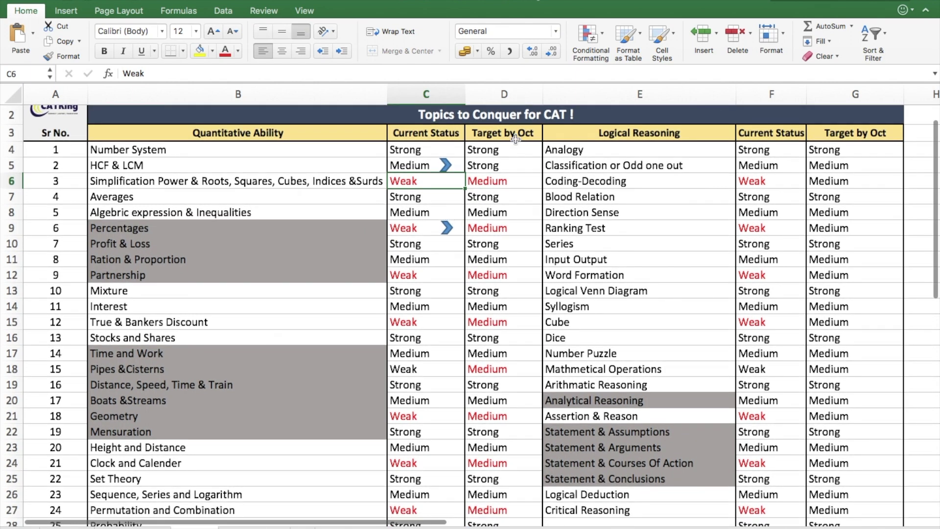
pyautogui.click(508, 133)
pyautogui.click(432, 177)
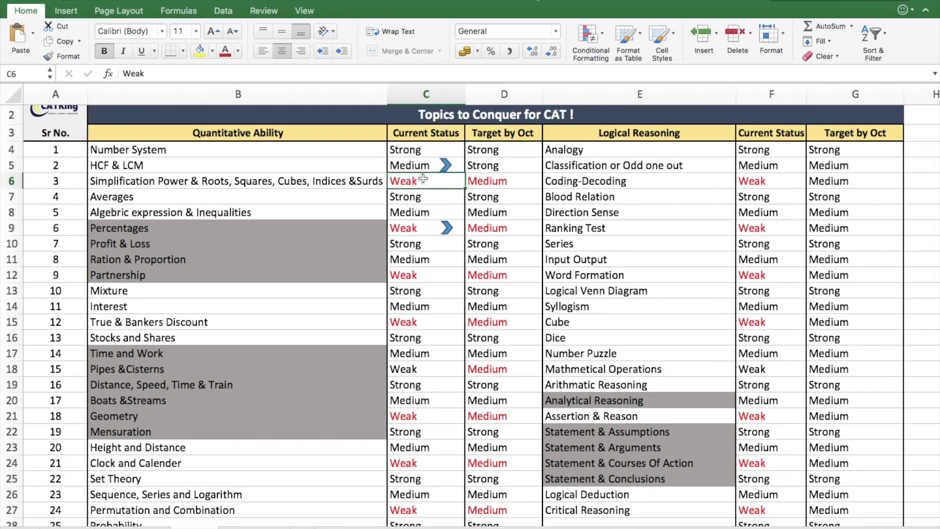
pyautogui.click(494, 182)
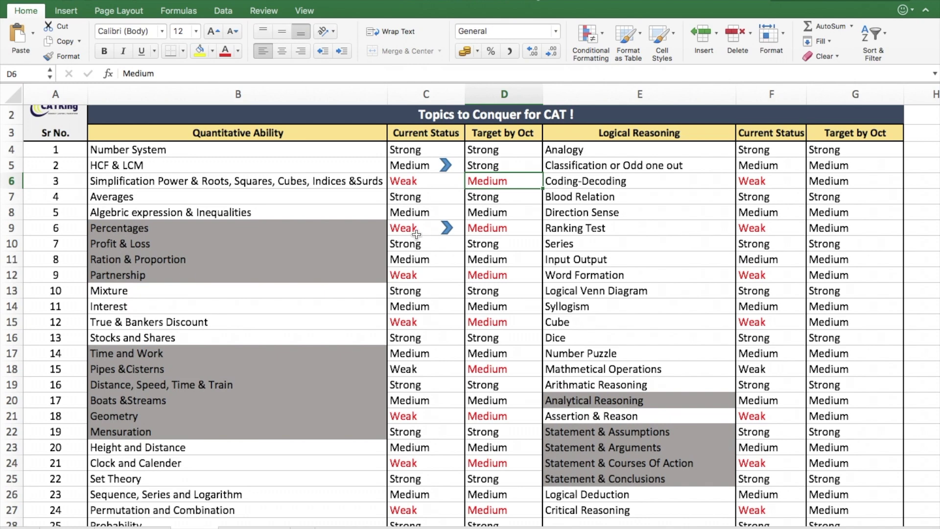
pyautogui.click(400, 230)
pyautogui.scroll(1, 498, 231)
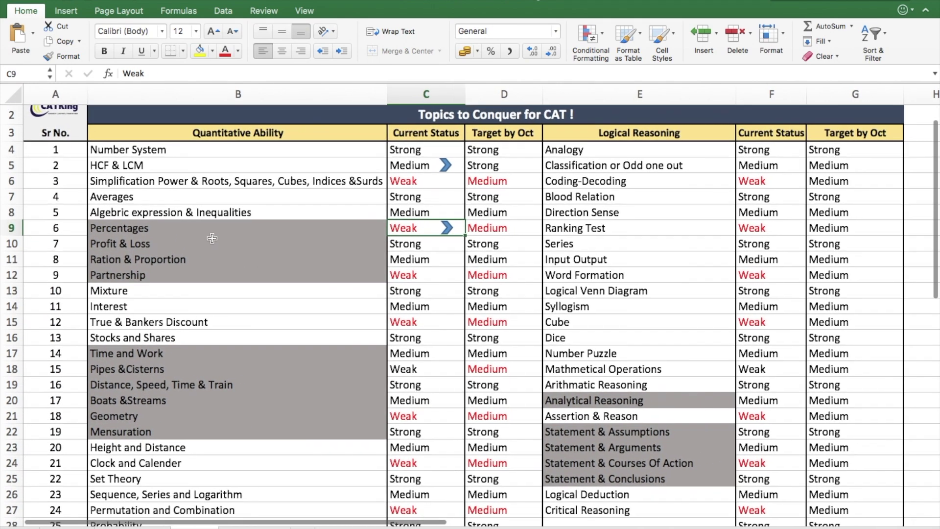
pyautogui.moveTo(210, 228); pyautogui.dragTo(215, 277)
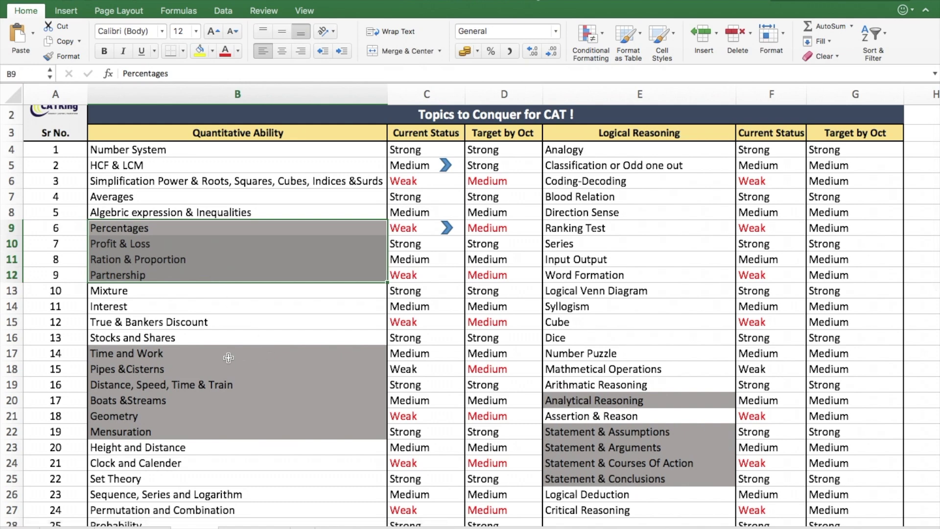
# - Remove the extra "o" in the row 37 topic so it reads "Reading Comprehension Based on Philosphy"
pyautogui.hscroll(2, 226, 357)
pyautogui.scroll(-7, 226, 357)
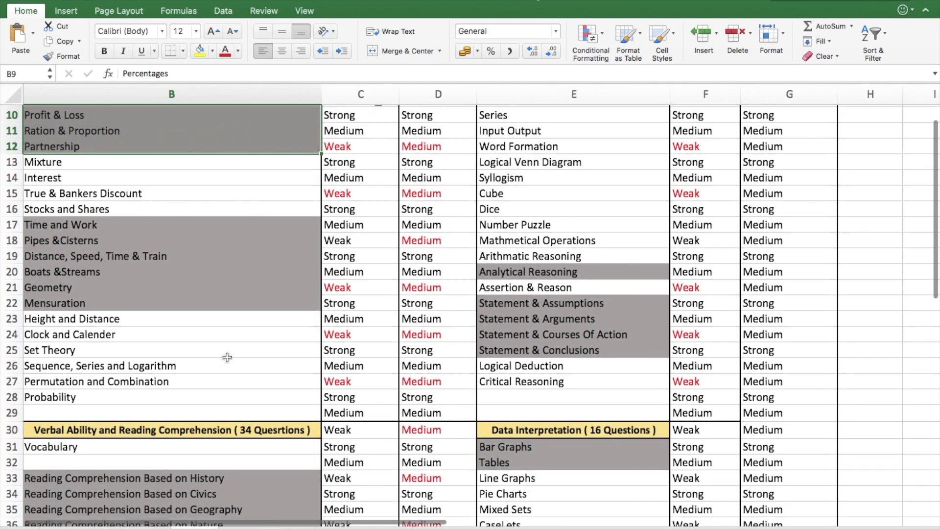
pyautogui.scroll(-1, 227, 357)
pyautogui.hscroll(1, 215, 275)
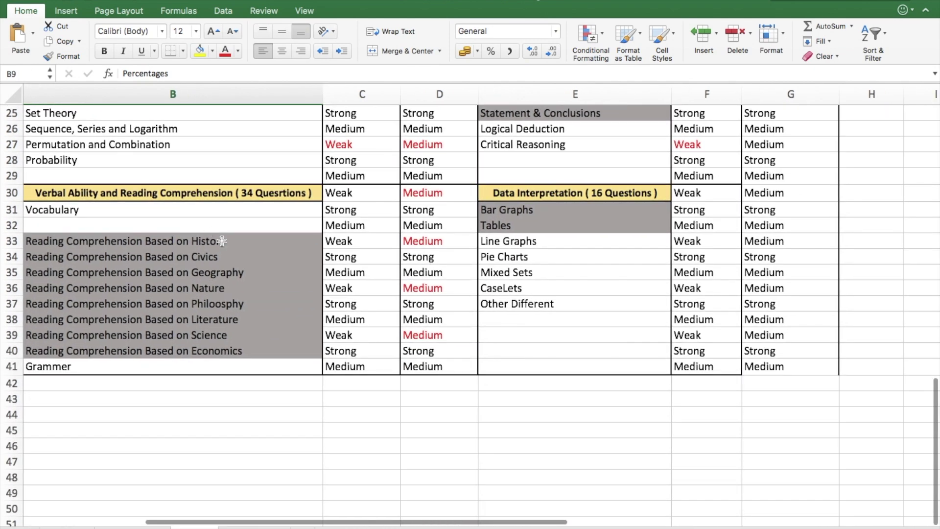
pyautogui.doubleClick(240, 304)
pyautogui.doubleClick(218, 303)
pyautogui.click(219, 305)
pyautogui.press('BackSpace')
pyautogui.click(307, 366)
pyautogui.click(299, 304)
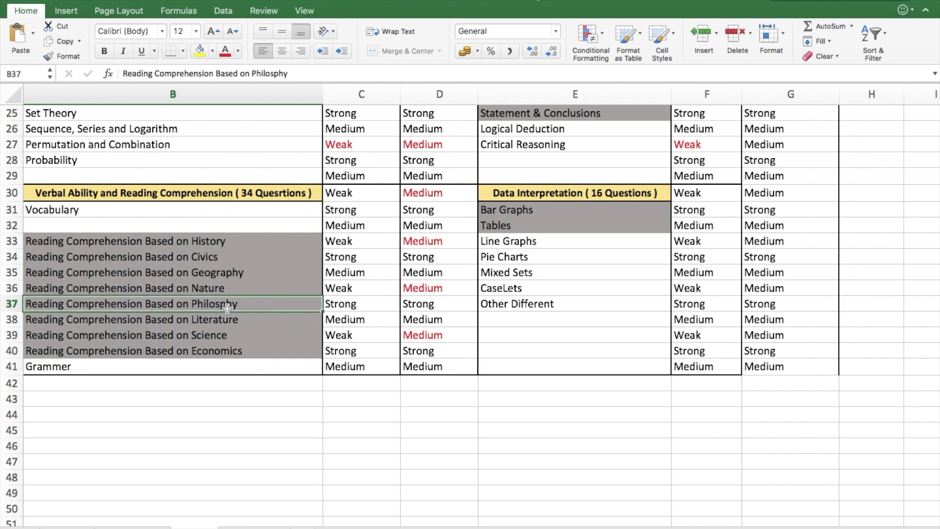
# - Review the current status of the Reading Comprehension topics from History to Science and the Data Interpretation and Logical Reasoning statuses
pyautogui.hscroll(-1, 231, 296)
pyautogui.scroll(-1, 231, 297)
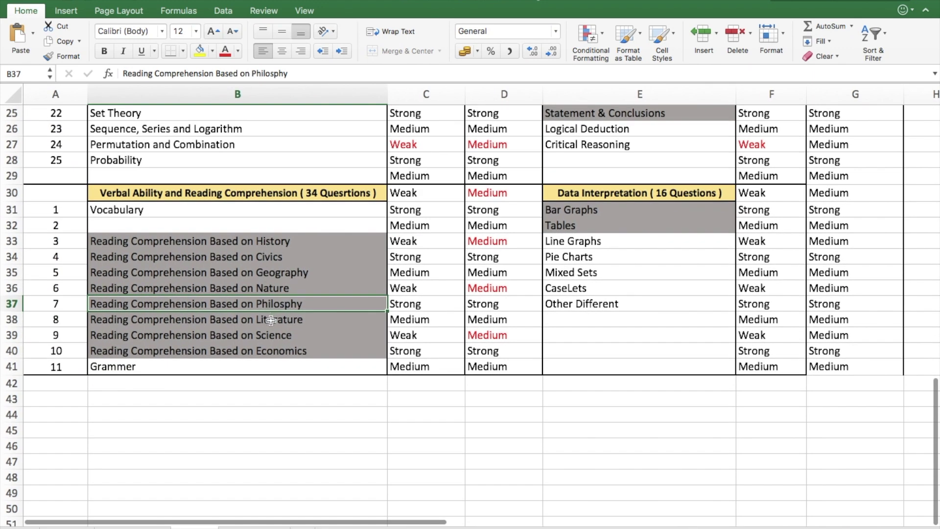
pyautogui.moveTo(426, 241); pyautogui.dragTo(421, 340)
pyautogui.scroll(4, 422, 341)
pyautogui.hscroll(3, 422, 340)
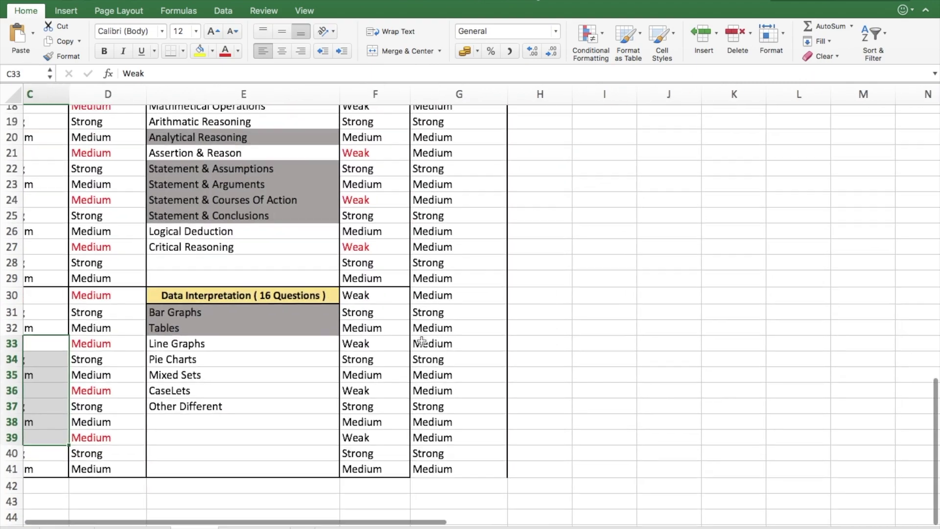
pyautogui.hscroll(3, 422, 340)
pyautogui.hscroll(-3, 422, 341)
pyautogui.hscroll(3, 422, 340)
pyautogui.scroll(1, 421, 340)
pyautogui.hscroll(-5, 421, 340)
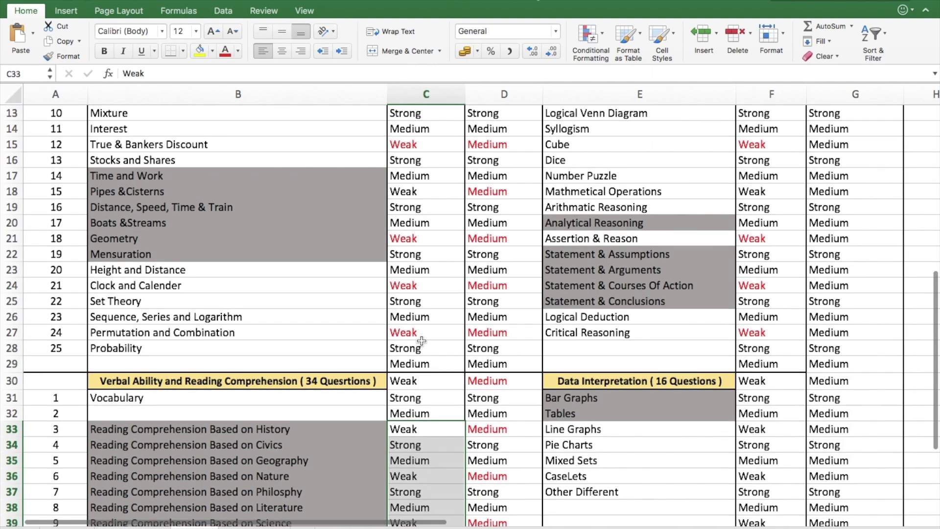
pyautogui.scroll(4, 421, 341)
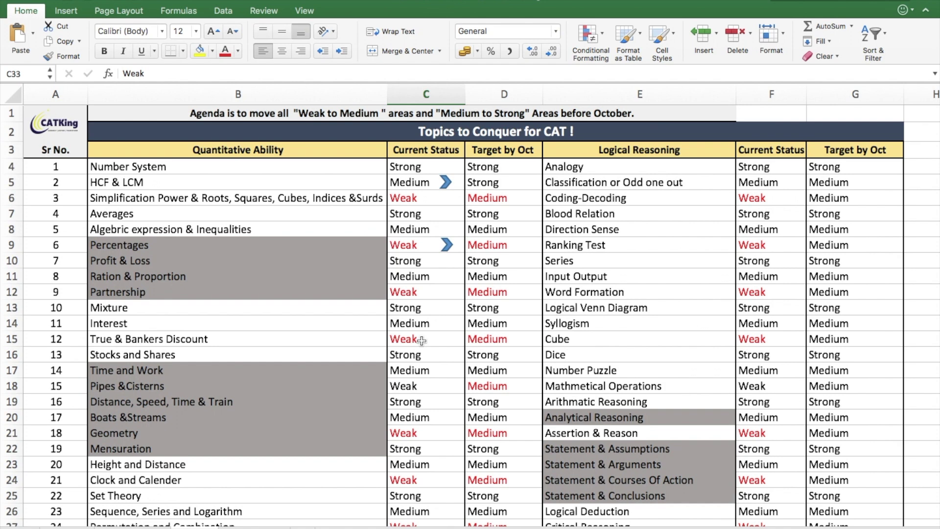
pyautogui.scroll(1, 381, 405)
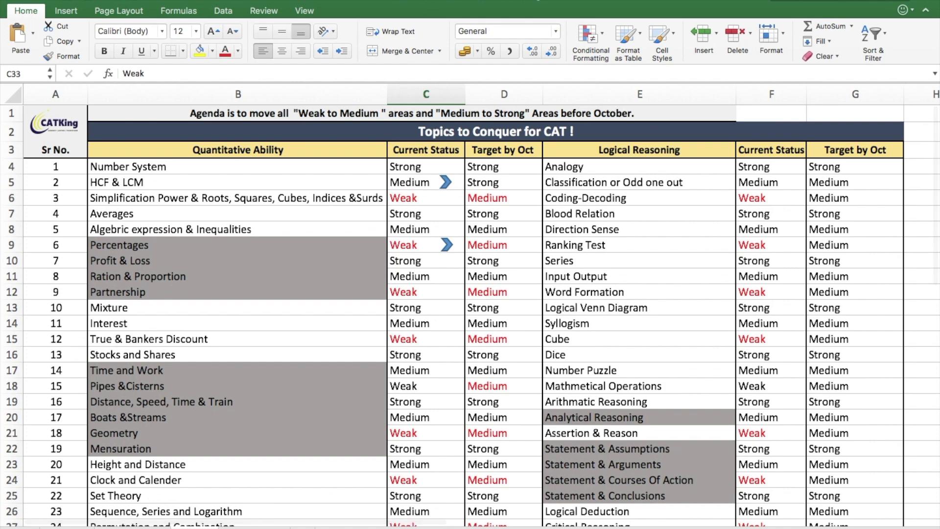
# - Go to the study material links sheet and review the last five years' CAT RC sources from AEON Essays to The Atlantic
pyautogui.hotkey('ctrl', 'pagedown')
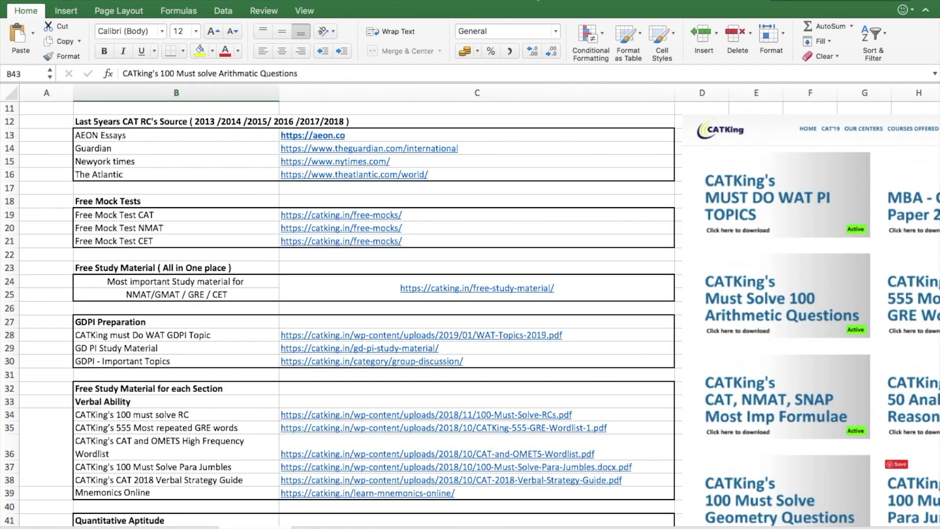
pyautogui.click(166, 260)
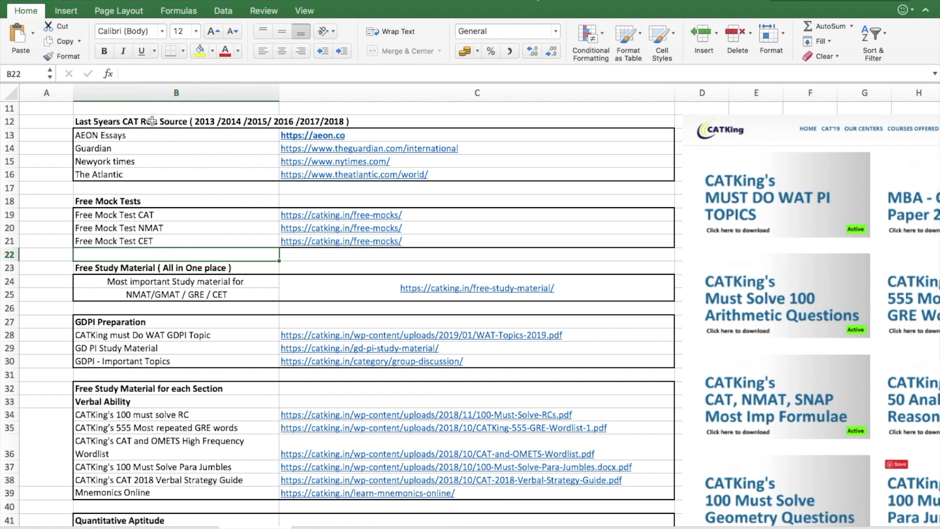
pyautogui.click(145, 136)
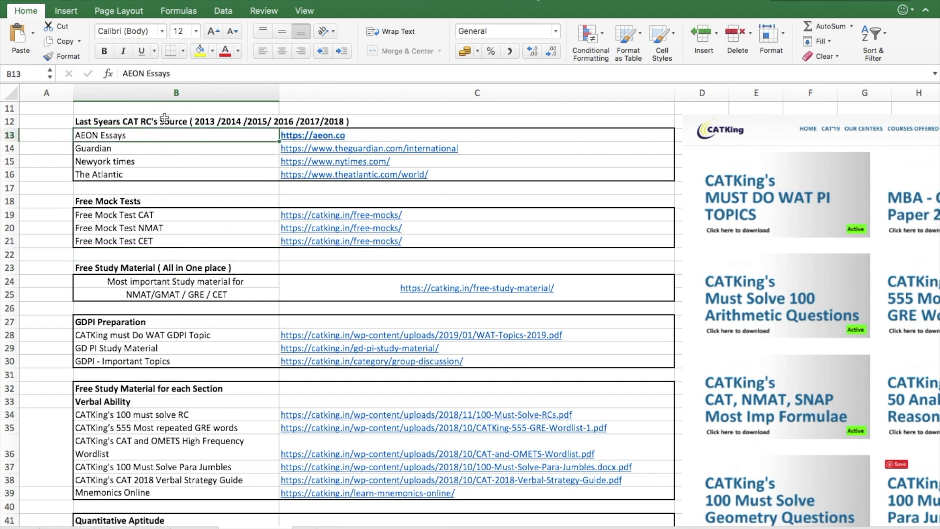
pyautogui.click(163, 120)
pyautogui.moveTo(148, 140); pyautogui.dragTo(446, 178)
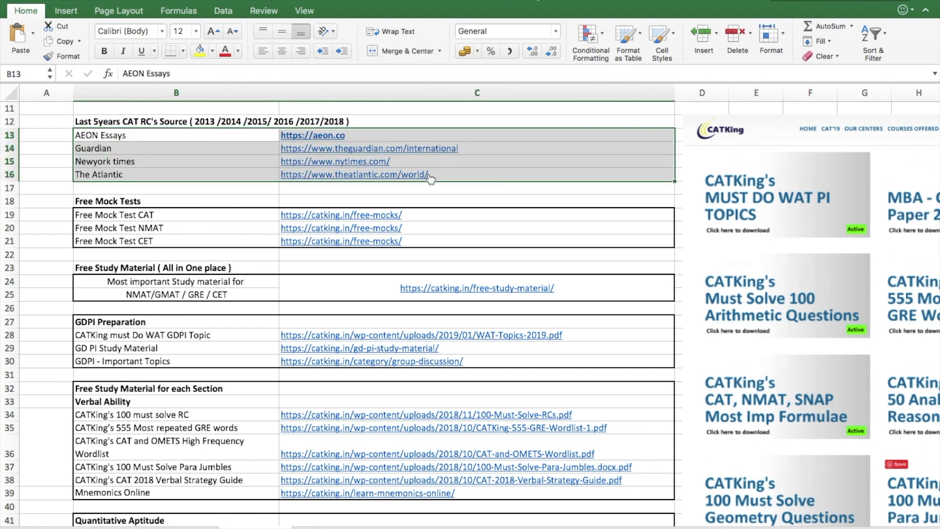
pyautogui.click(168, 143)
pyautogui.click(184, 162)
pyautogui.click(166, 179)
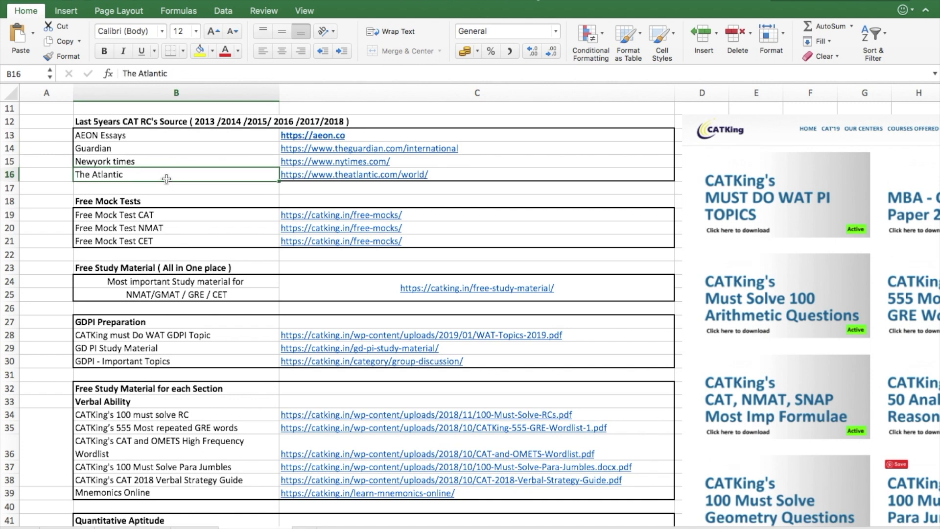
# - Make the AEON Essays entry and its link bold in the RC sources table
pyautogui.click(146, 136)
pyautogui.hotkey('shift', 'Right')
pyautogui.press('super+b')
pyautogui.press('super+b')
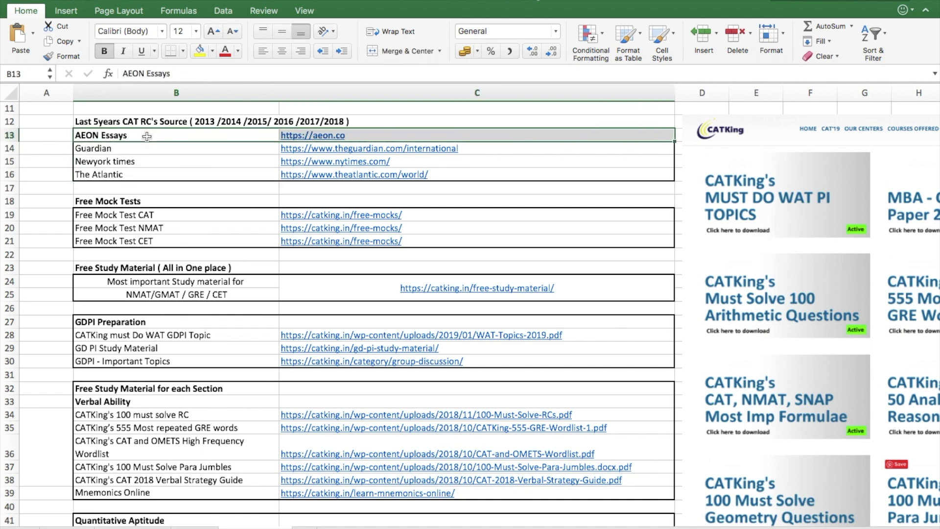
pyautogui.press('super+b')
pyautogui.click(218, 309)
# - Review the Free Mock Tests entries for CAT, NMAT and CET and the three GDPI Preparation entries
pyautogui.moveTo(160, 216); pyautogui.dragTo(159, 240)
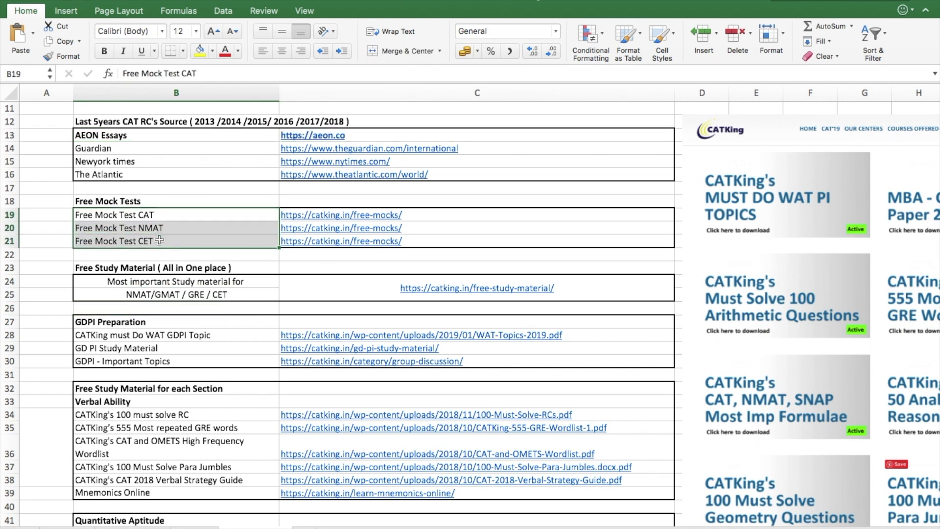
pyautogui.scroll(-5, 159, 239)
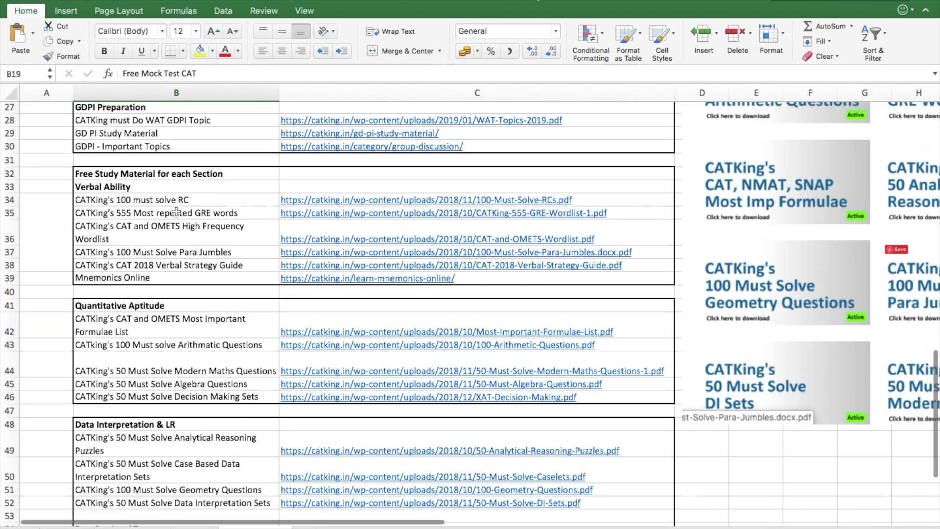
pyautogui.scroll(1, 137, 189)
pyautogui.moveTo(166, 175); pyautogui.dragTo(166, 199)
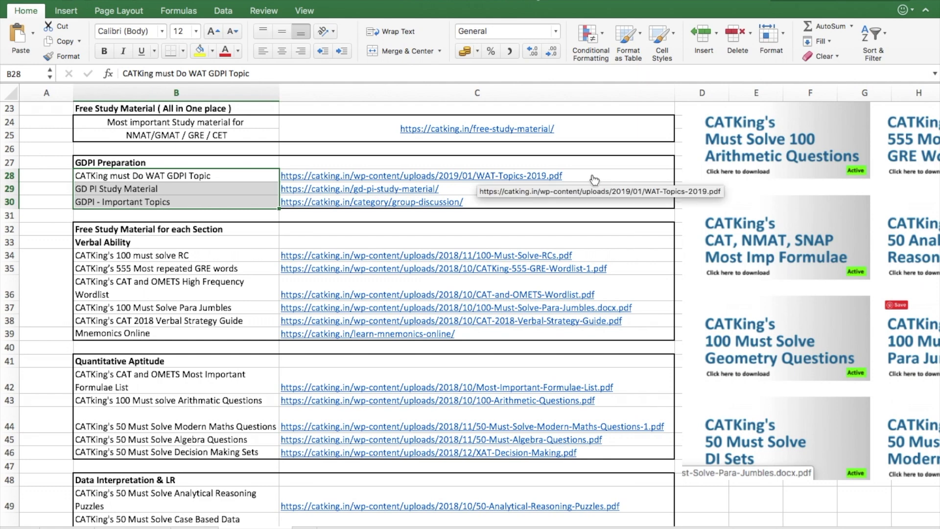
pyautogui.click(177, 192)
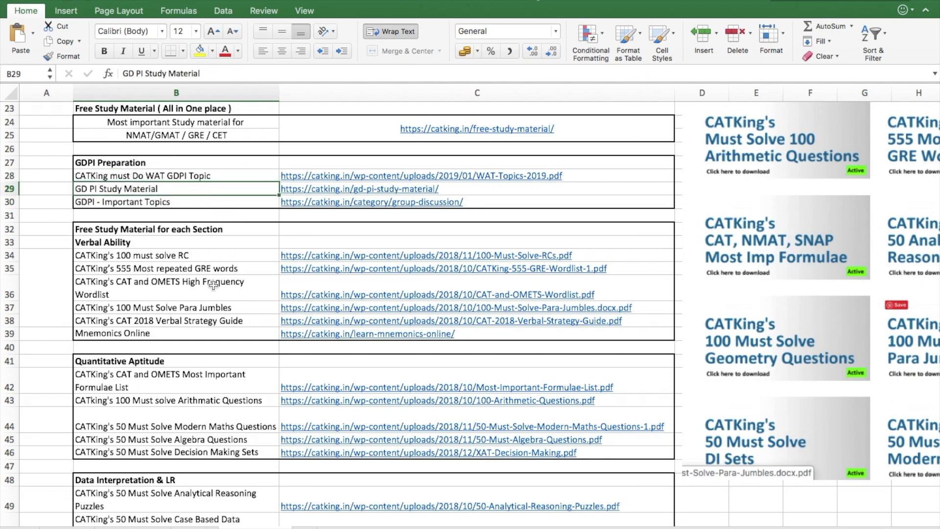
# - Review the Verbal Ability study material, from the 100 must solve RC and 555 GRE words to Mnemonics Online
pyautogui.scroll(-1, 214, 301)
pyautogui.click(152, 242)
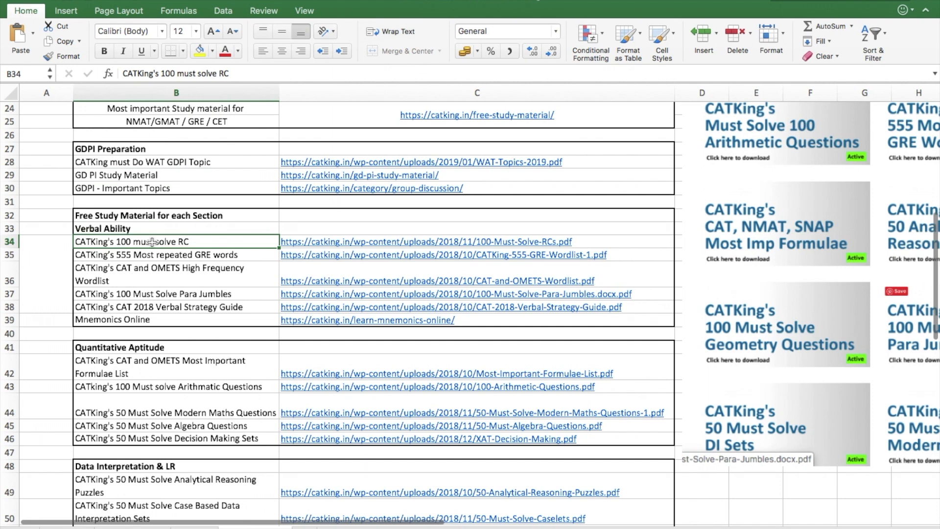
pyautogui.click(198, 254)
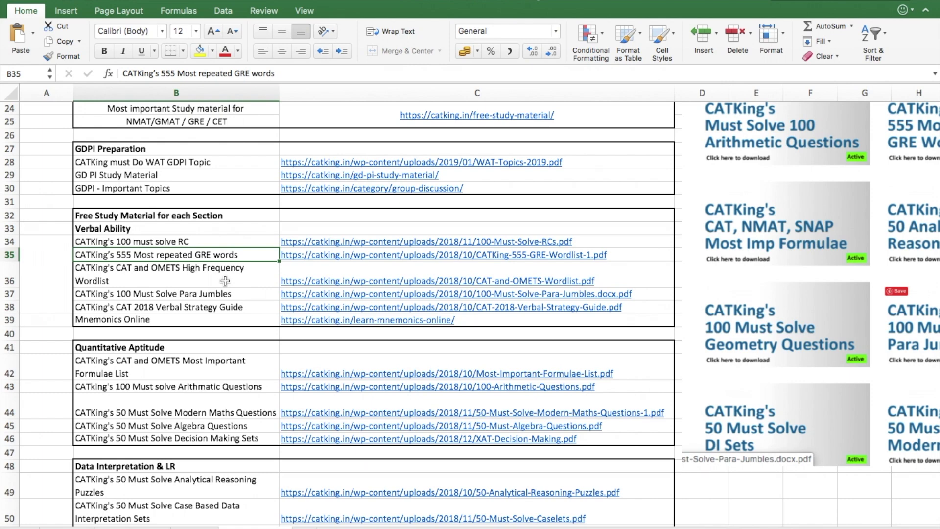
pyautogui.click(160, 319)
# - Review the Quantitative Aptitude material, from the Most Important Formulae List to the 50 Must Solve Decision Making Sets
pyautogui.scroll(-2, 158, 317)
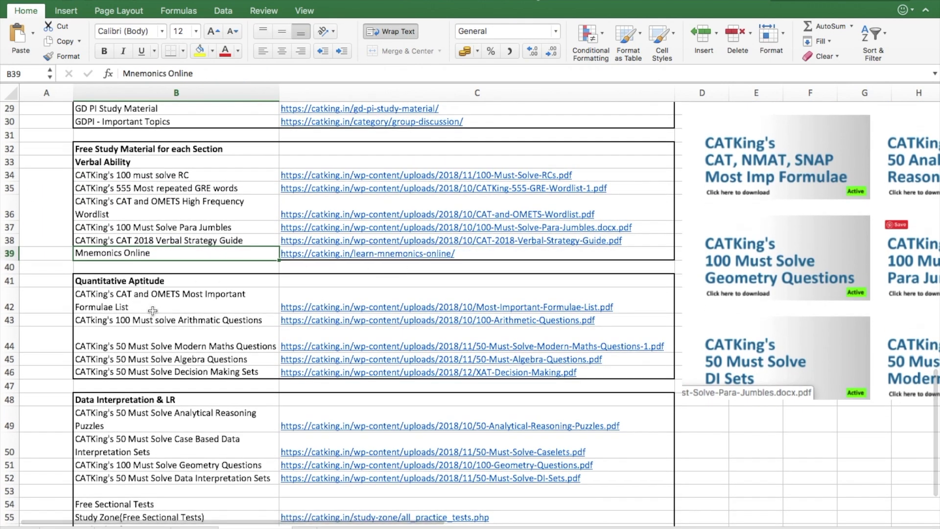
pyautogui.click(152, 310)
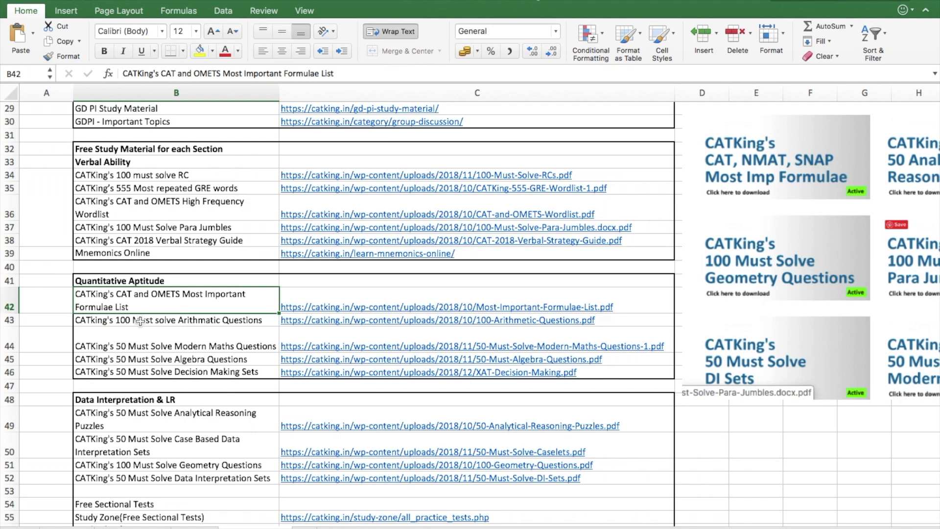
pyautogui.click(173, 321)
pyautogui.click(194, 347)
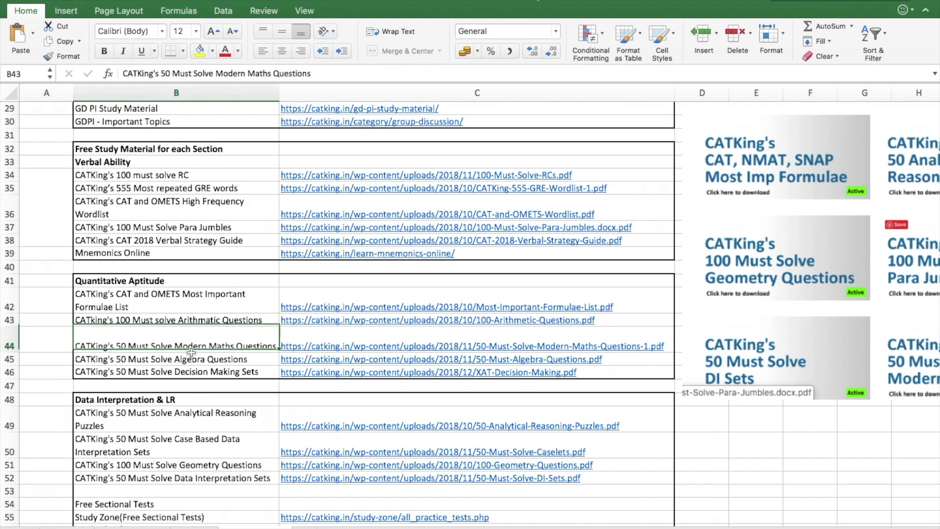
pyautogui.click(221, 371)
# - Review the Data Interpretation & LR material, the CAT Exam Analysis entry and the solved past papers with their links
pyautogui.scroll(-6, 232, 430)
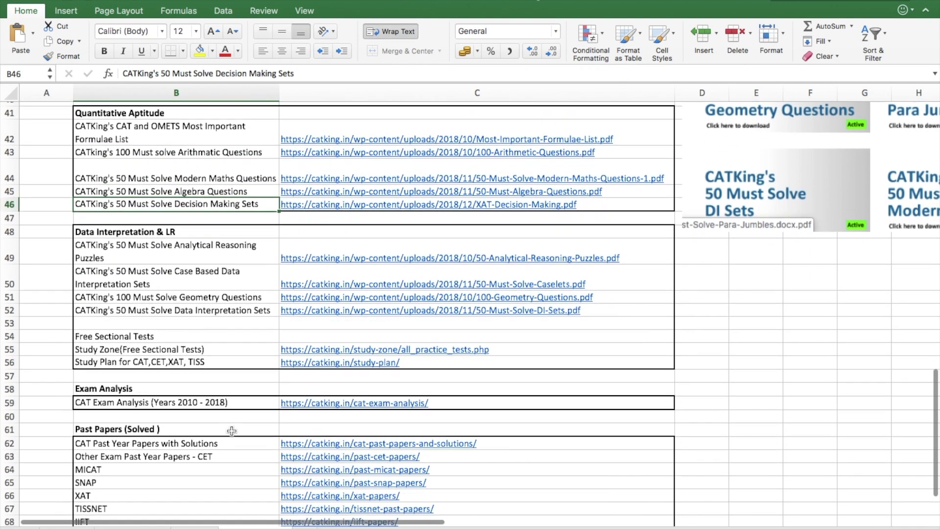
pyautogui.moveTo(195, 230); pyautogui.dragTo(191, 357)
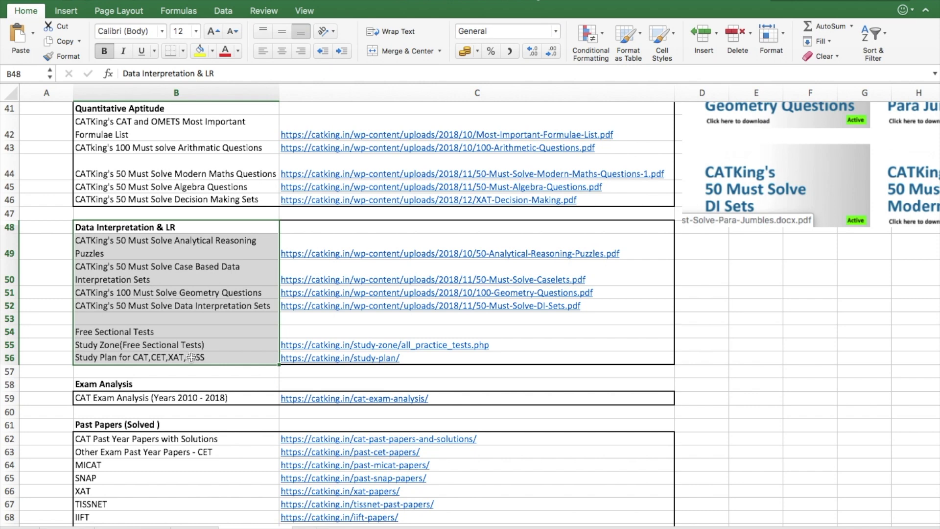
pyautogui.click(184, 398)
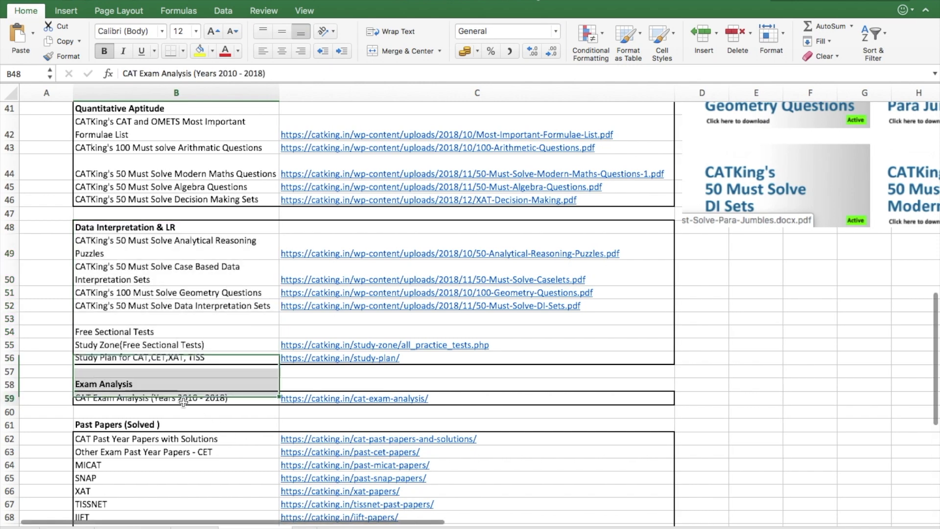
pyautogui.scroll(-3, 183, 402)
pyautogui.moveTo(93, 278); pyautogui.dragTo(414, 372)
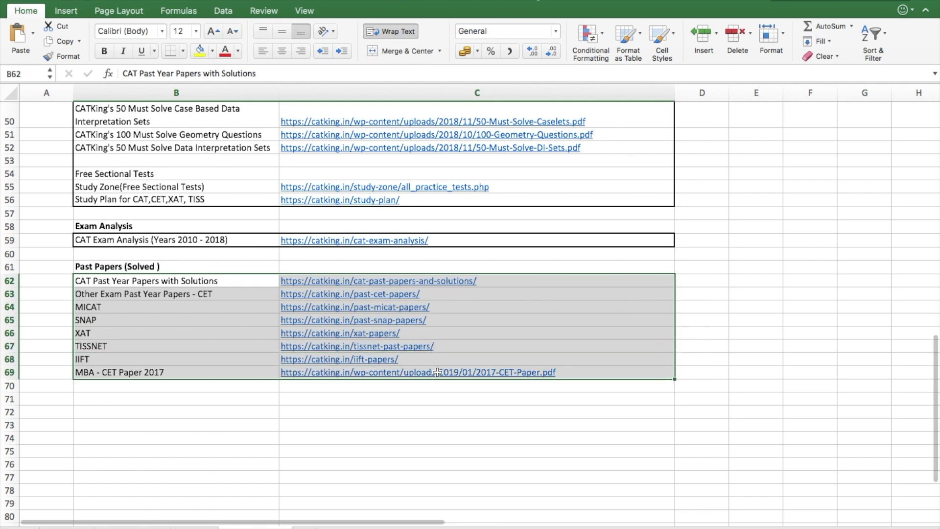
pyautogui.click(462, 441)
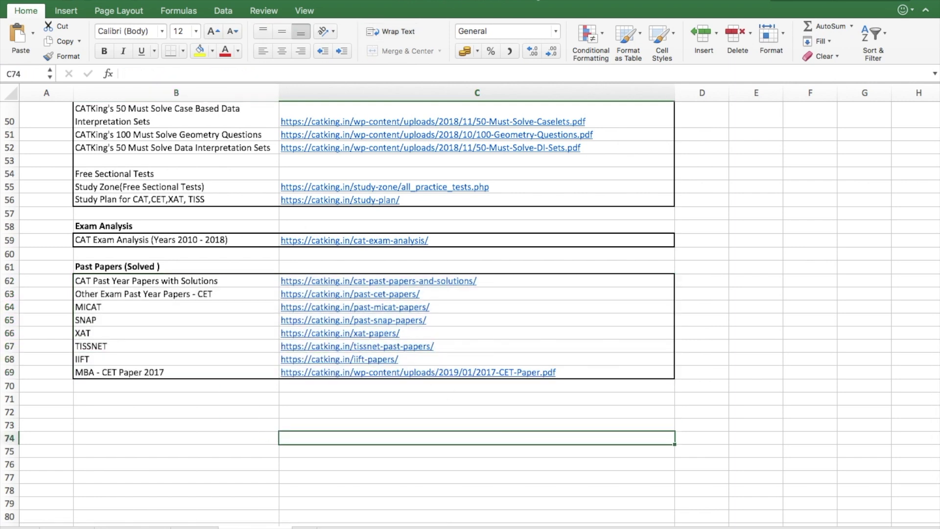